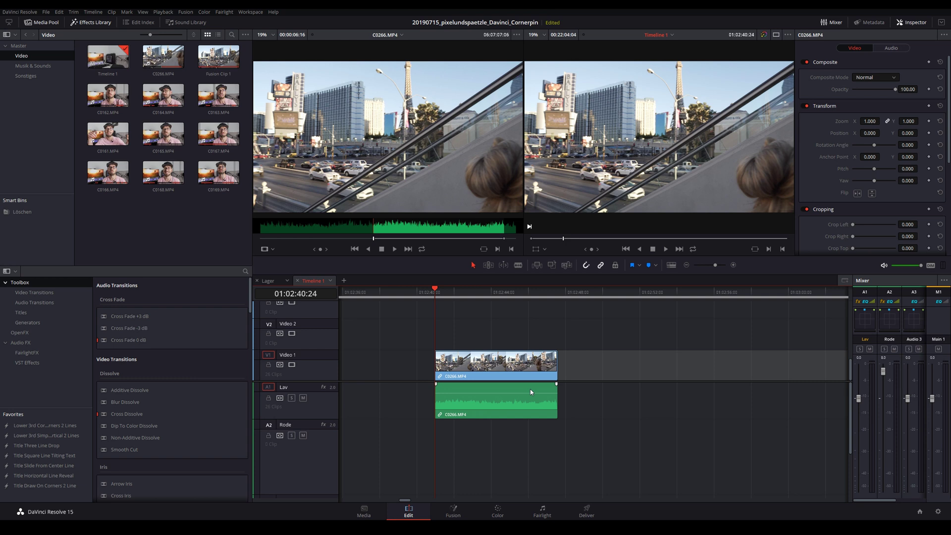
Select the C0266 clip and drag its audio volume line down to the minimum.
left_click(484, 363)
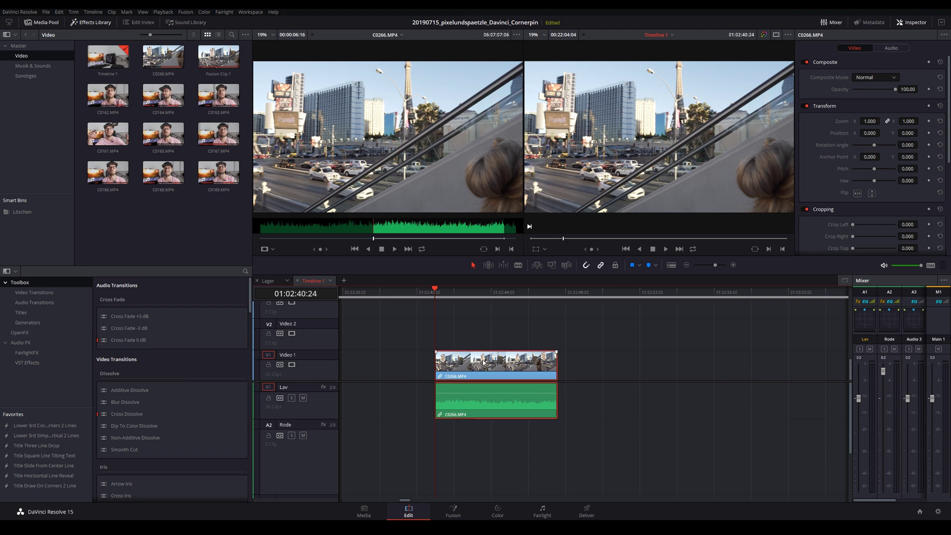
left_click(490, 331)
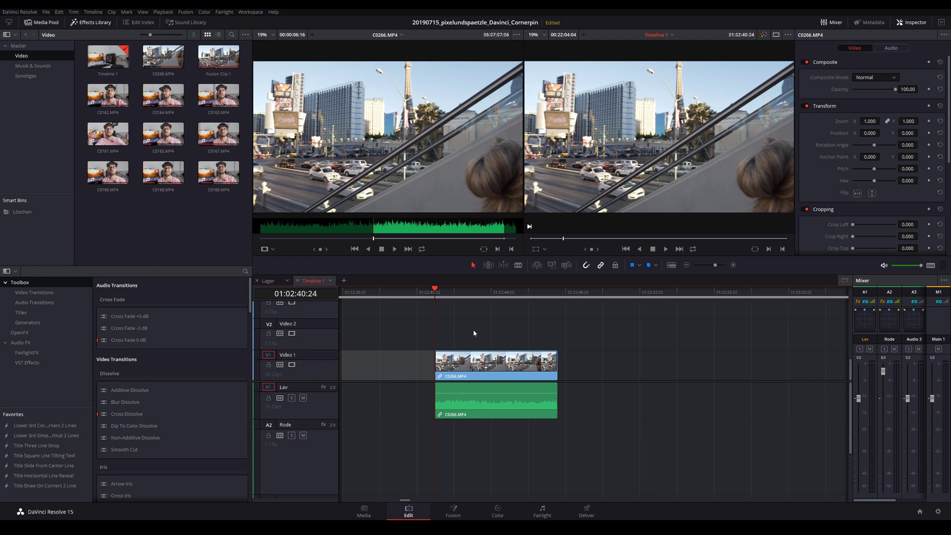
left_click_drag(478, 292, 483, 292)
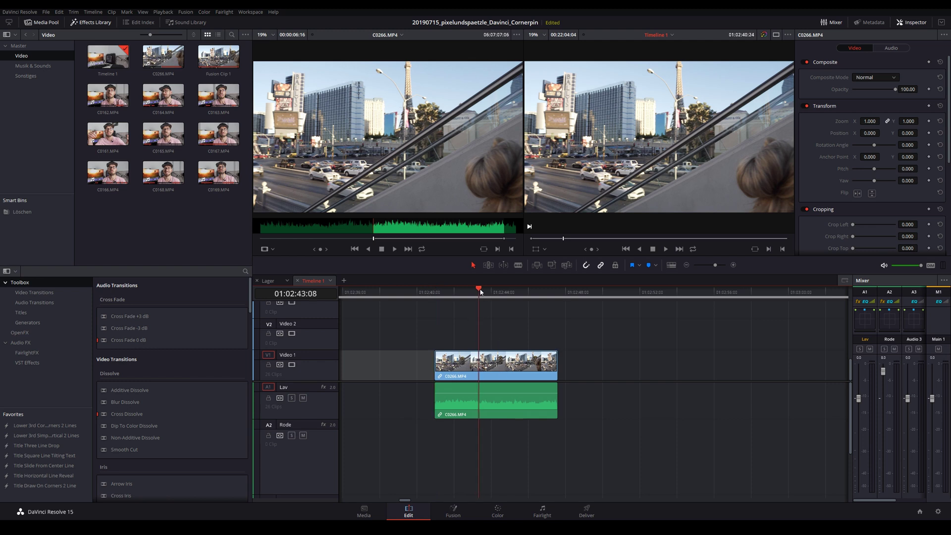
left_click(508, 368)
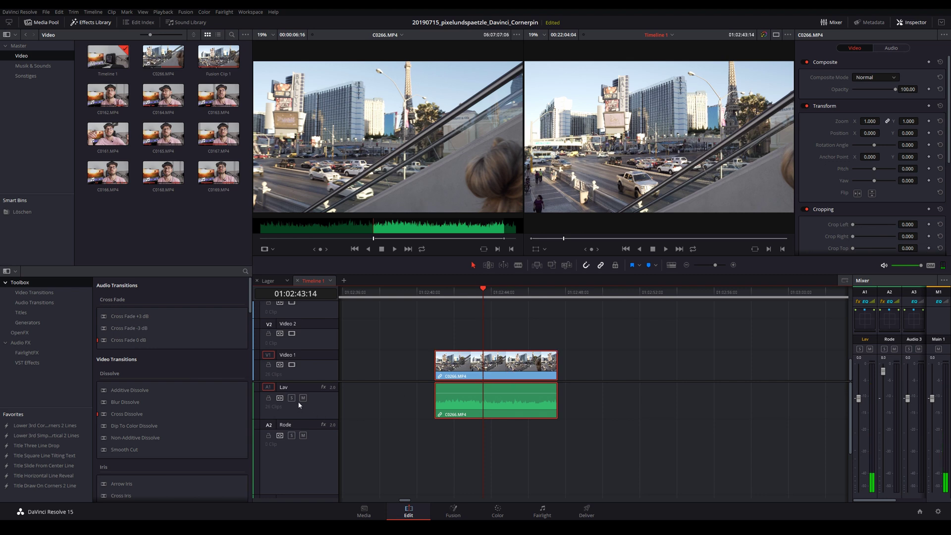
left_click_drag(461, 393, 461, 426)
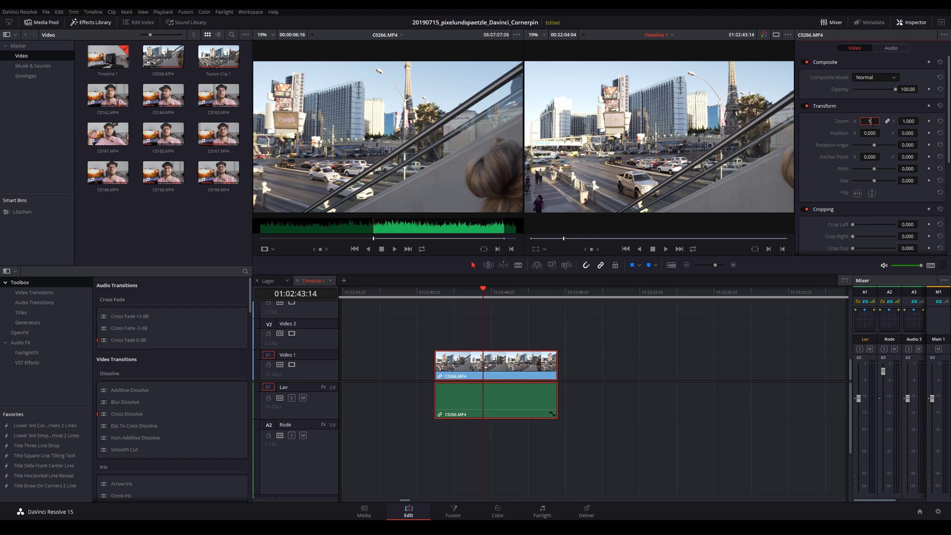
type(".2")
Apply a Transform zoom of 1.2 and shift the clip to position X 140, Y -104.
key("Return")
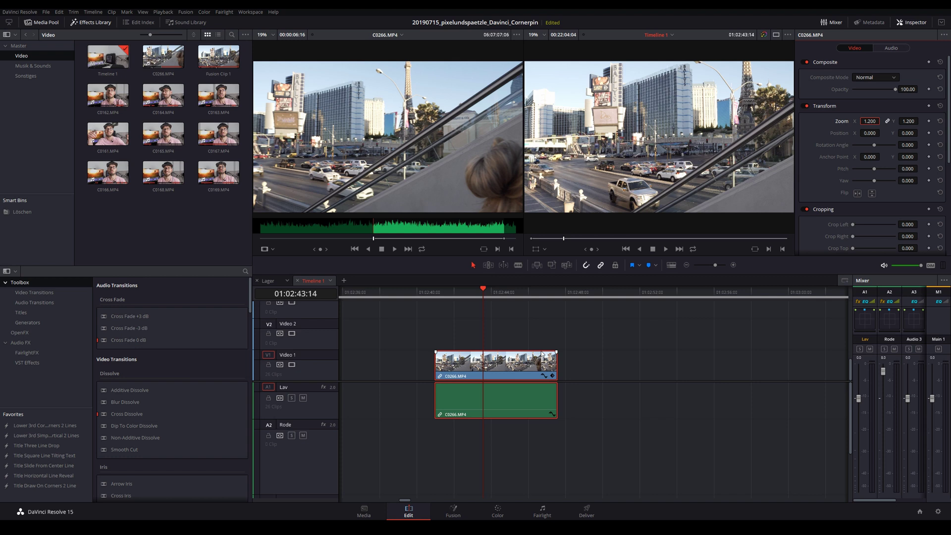
left_click(430, 294)
left_click_drag(443, 296, 487, 318)
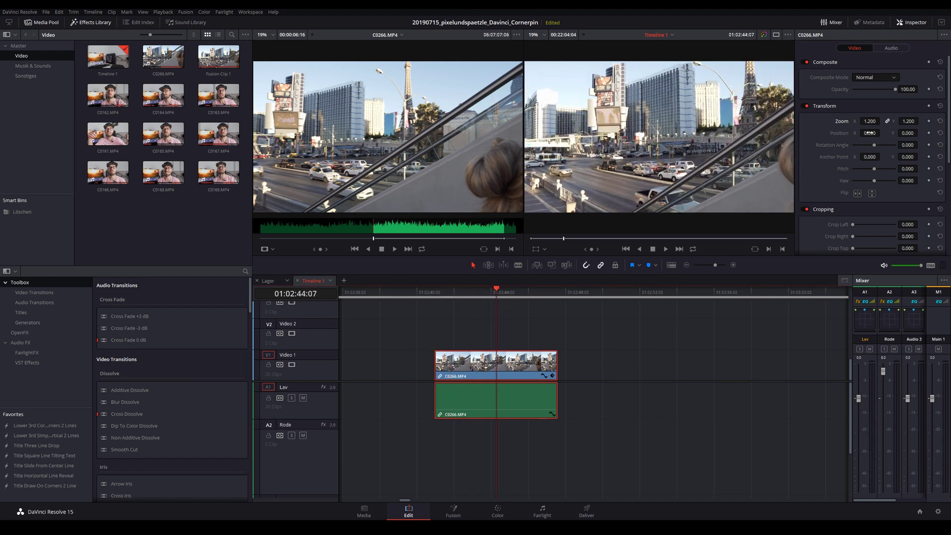
left_click_drag(871, 133, 919, 132)
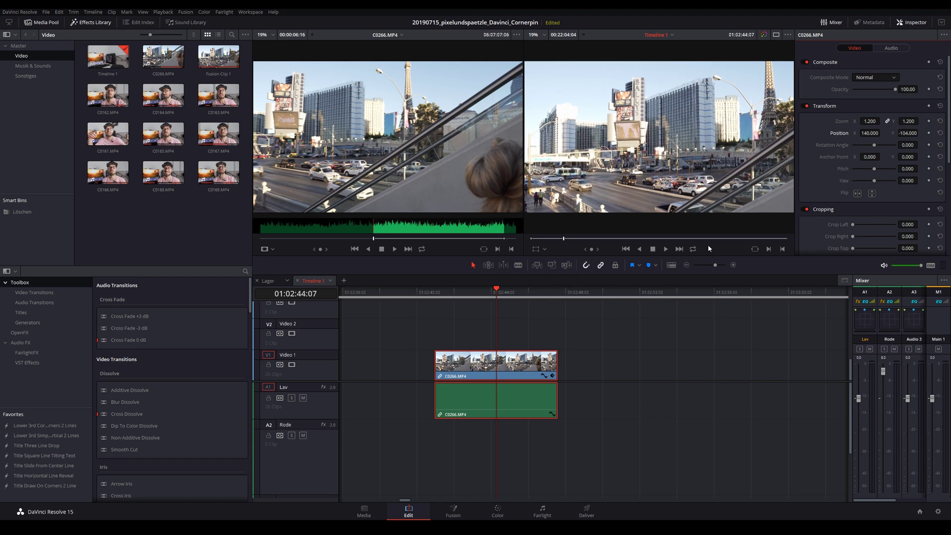
left_click(584, 393)
Convert the C0266 clip into Fusion Clip 2 and open it on the Fusion page.
right_click(460, 363)
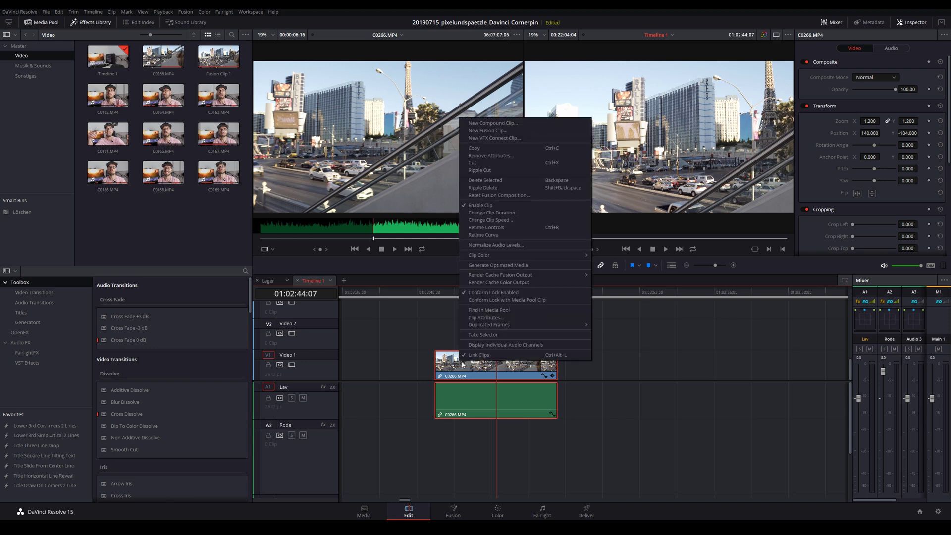
left_click(495, 132)
left_click(471, 365)
left_click(454, 510)
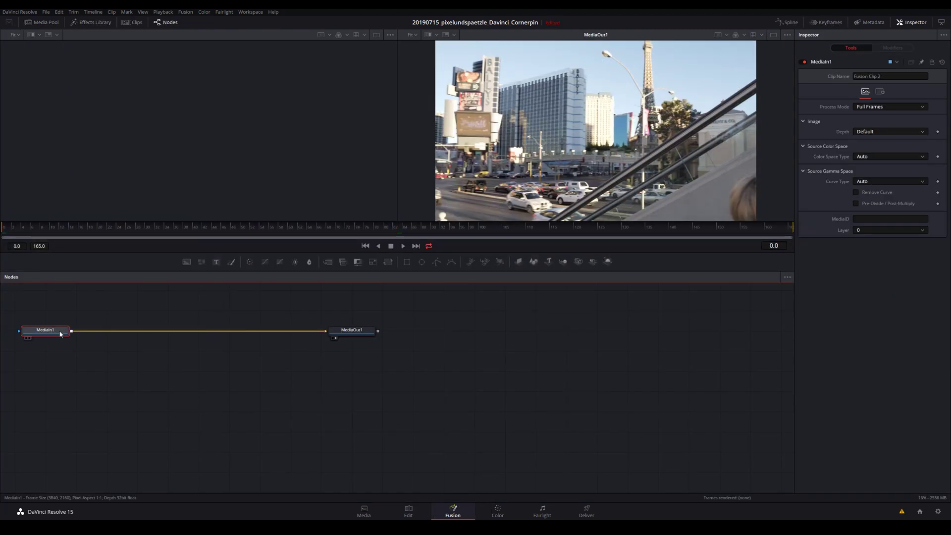
mouse_move(60, 334)
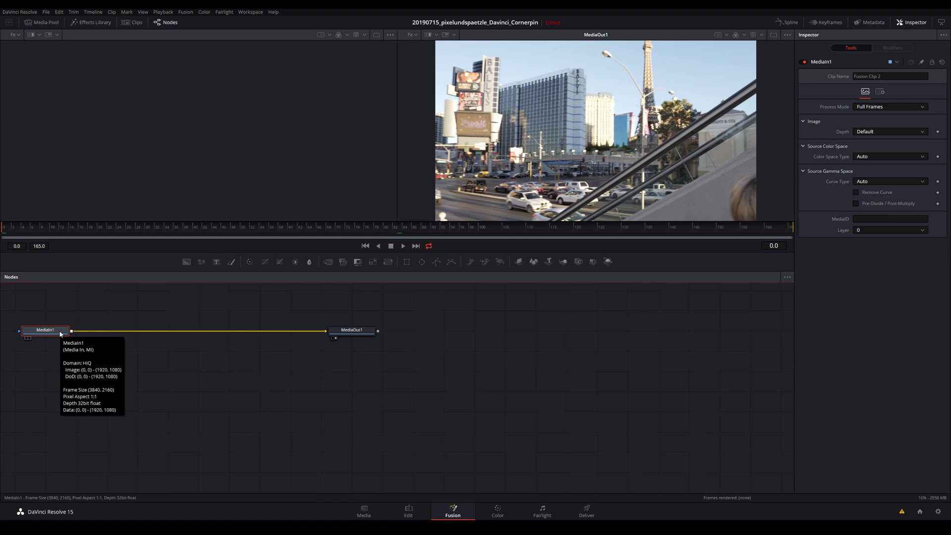
Add a Planar Tracker node between MediaIn1 and MediaOut1.
key("shift+space")
type("Planar Tracker")
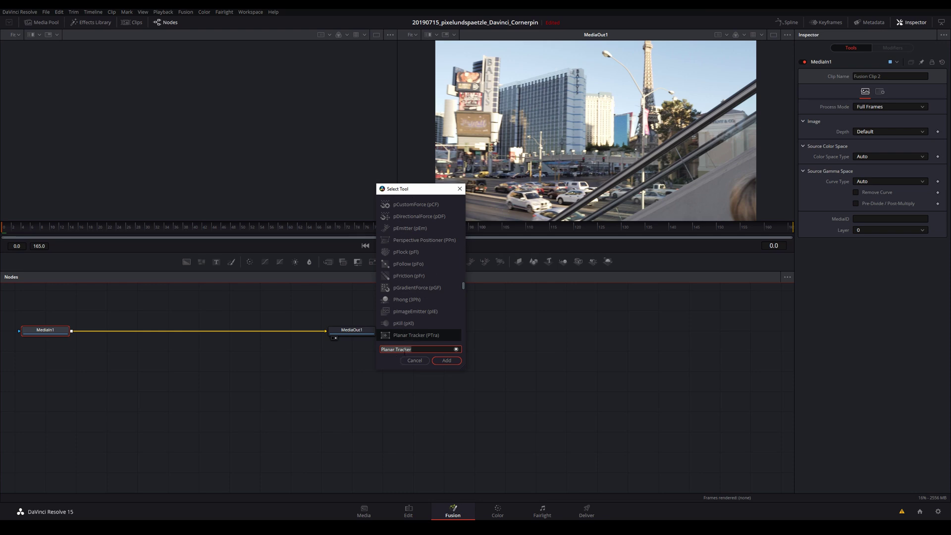
left_click(447, 361)
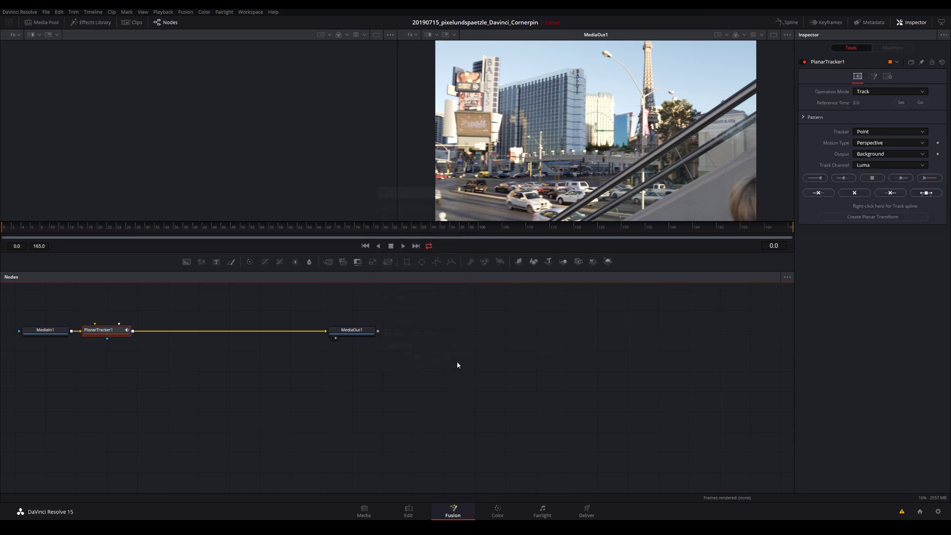
left_click_drag(113, 334, 135, 333)
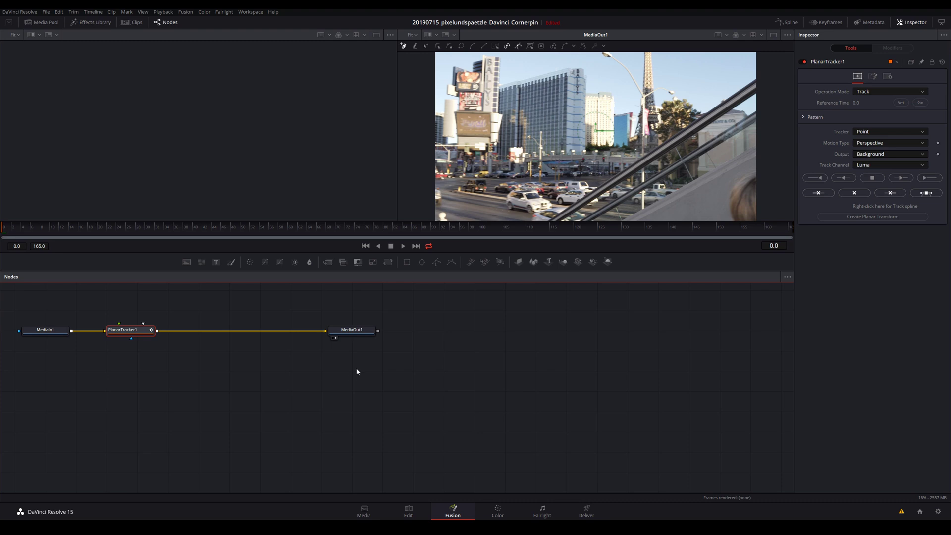
Set PlanarTracker1's tracker type to Hybrid Point/Area.
left_click(877, 132)
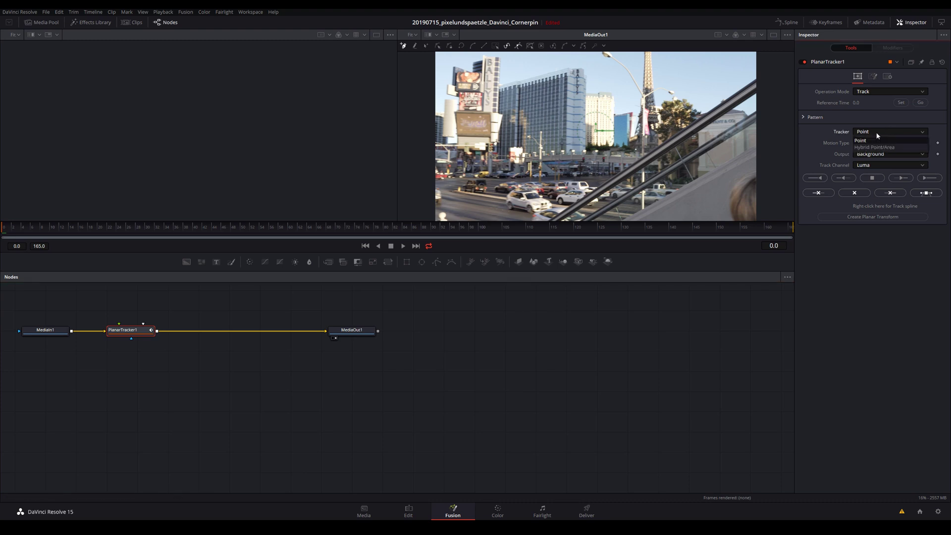
left_click(871, 147)
mouse_move(166, 231)
left_mouse_down()
mouse_move(174, 232)
mouse_move(140, 235)
mouse_move(167, 235)
left_mouse_up()
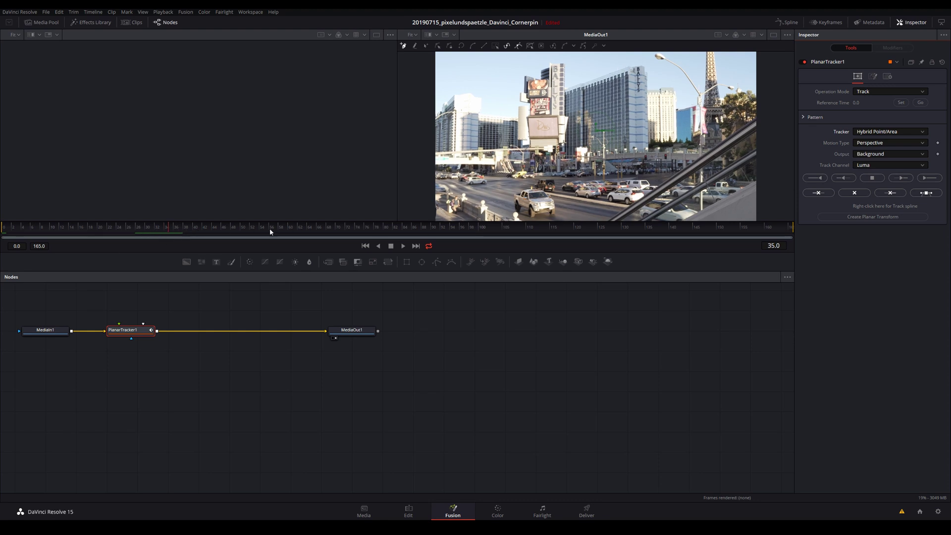
Stop the playhead at frame 38 and set it as PlanarTracker1's reference time.
left_click(193, 342)
key("space")
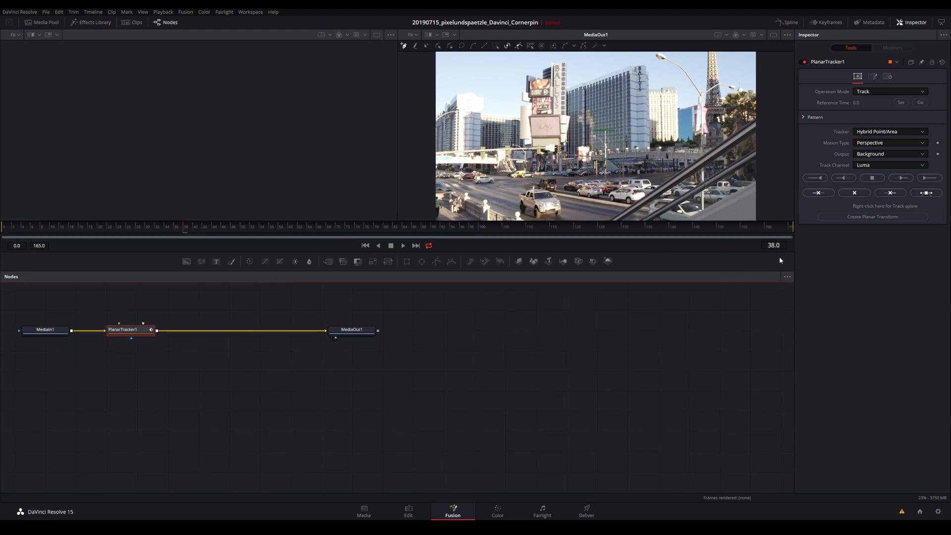
left_click(769, 247)
left_click(901, 102)
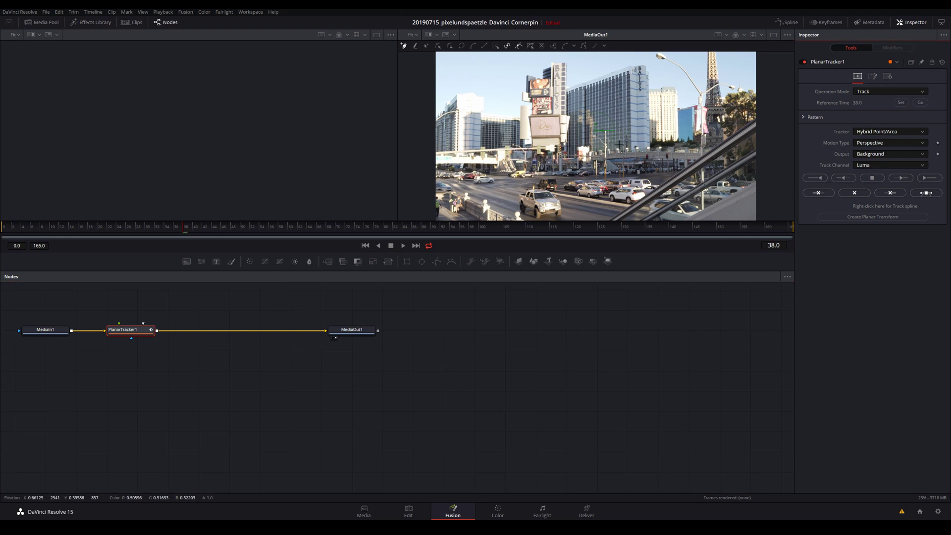
Zoom the viewer to 100% on the Drai's sign and billboards, then back to 50%.
left_click(415, 36)
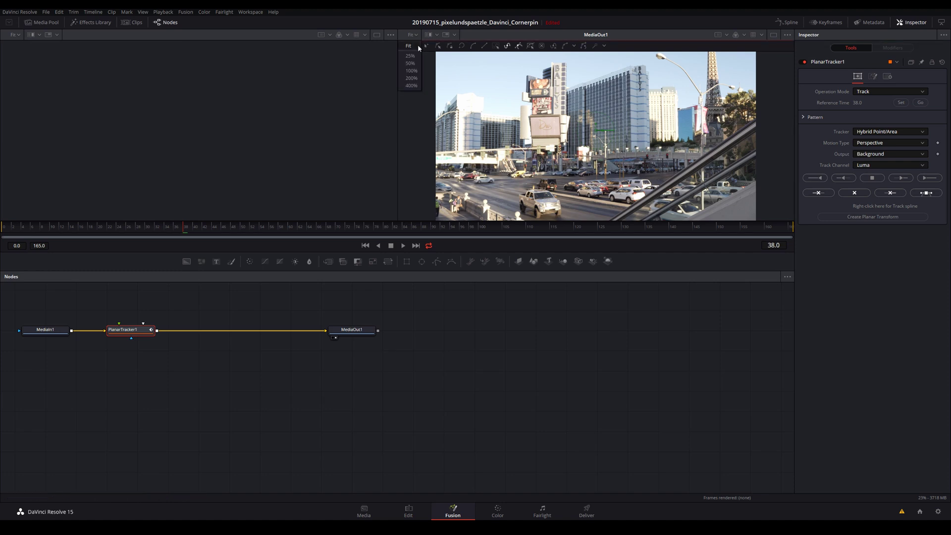
left_click(412, 71)
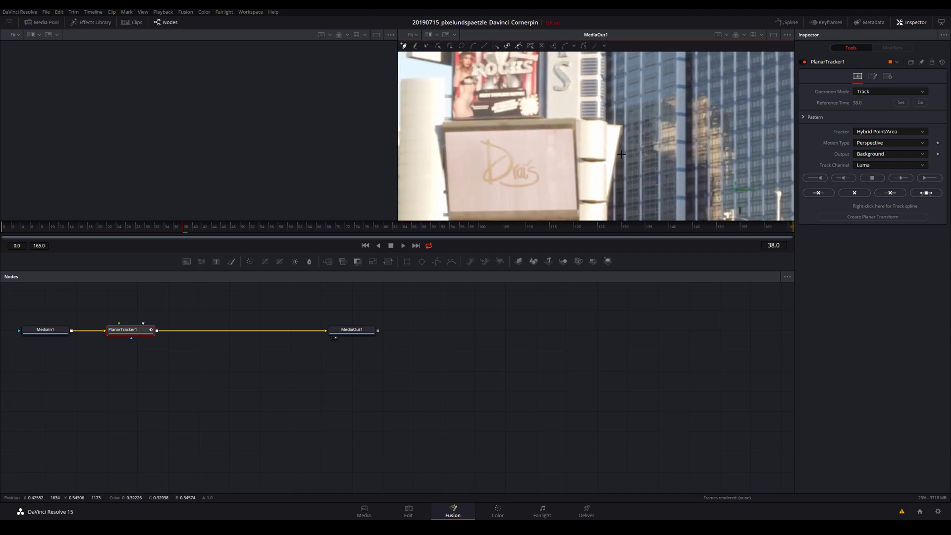
left_click_drag(492, 144, 606, 149)
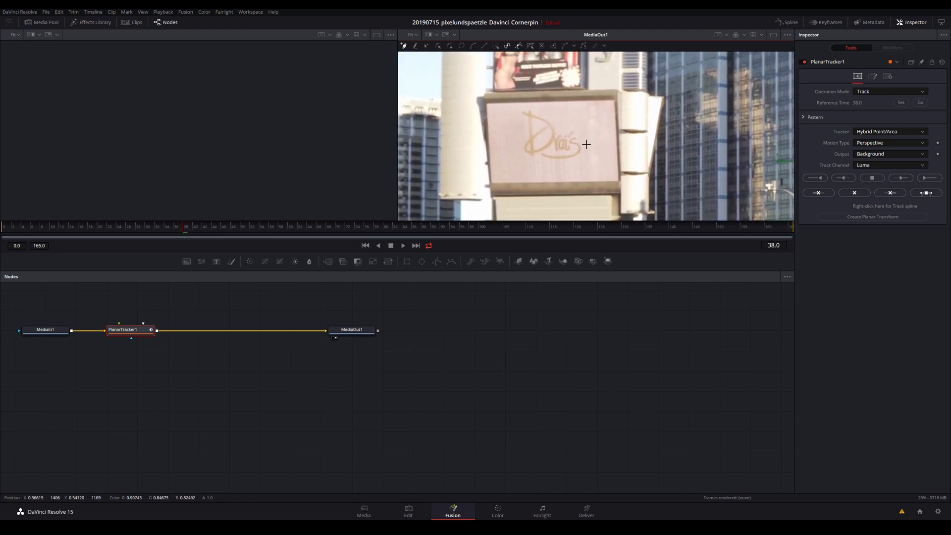
left_click_drag(607, 149, 602, 169)
left_click(411, 34)
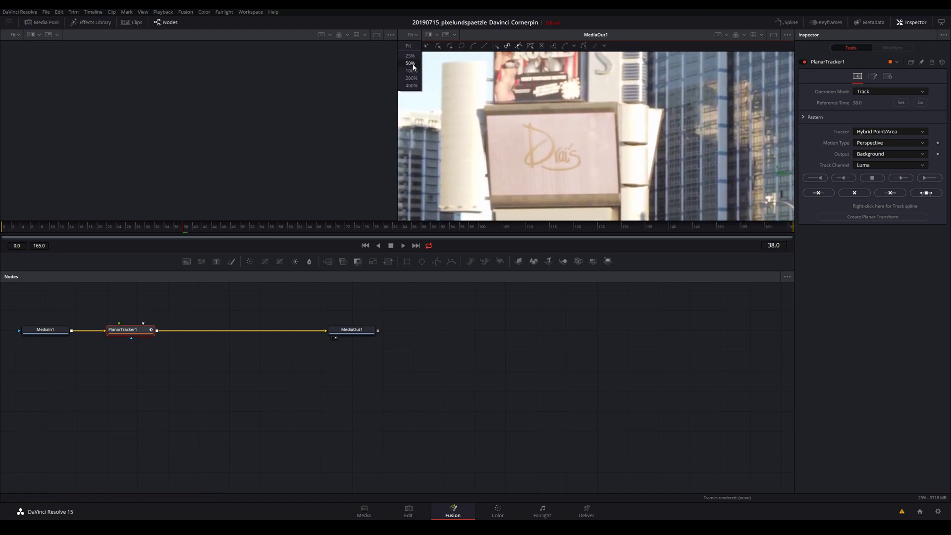
left_click(411, 63)
scroll(540, 92, "up", 3)
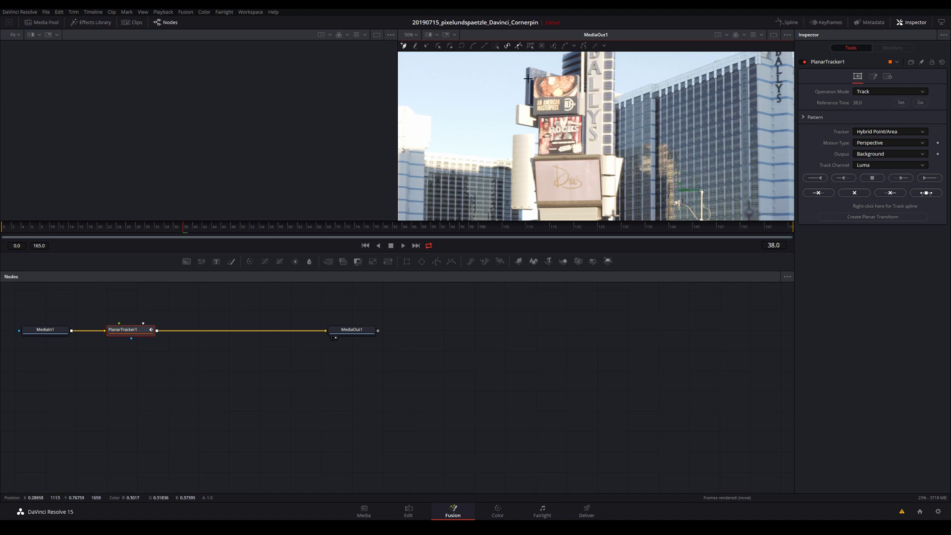
Draw a four-corner tracking shape around the billboards above the Drai's sign, then fit the viewer.
left_click(524, 59)
left_click(527, 212)
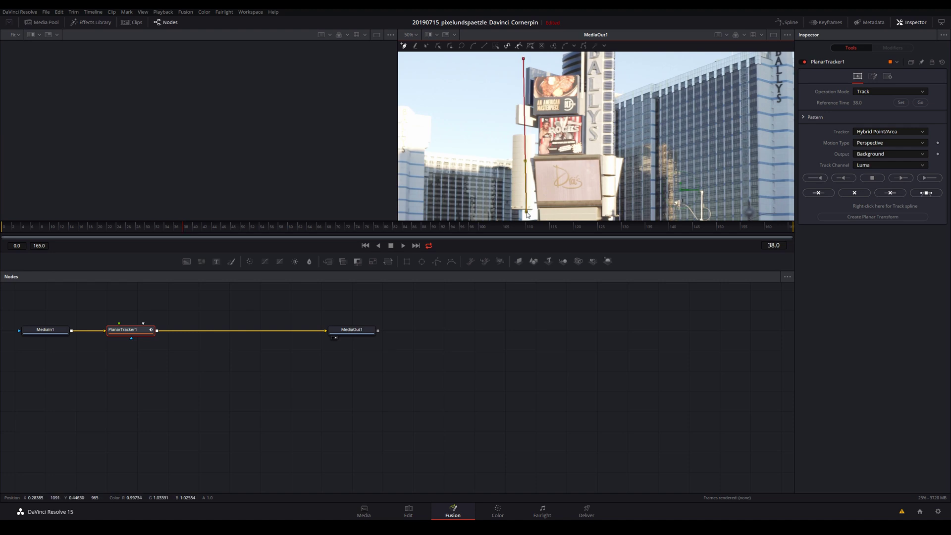
left_click(631, 216)
left_click(633, 62)
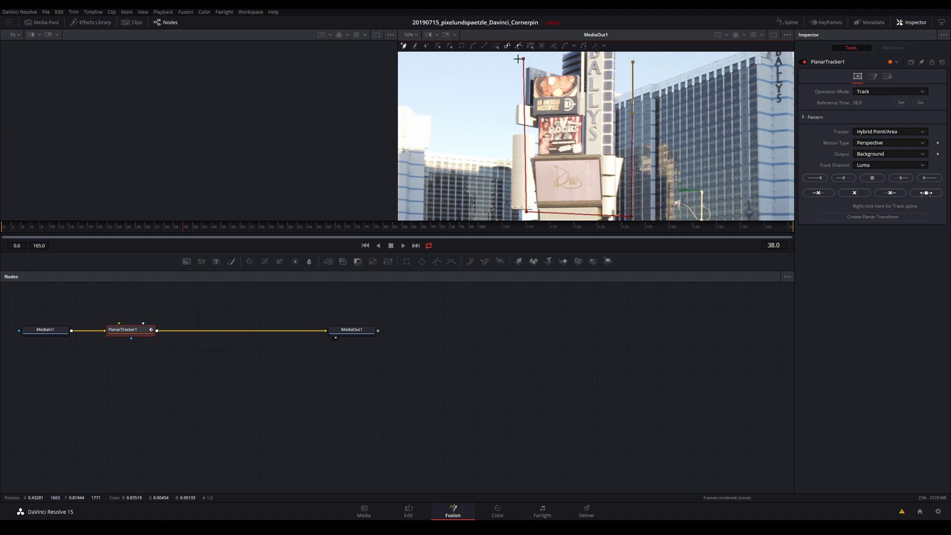
left_click(524, 59)
key("ctrl+f")
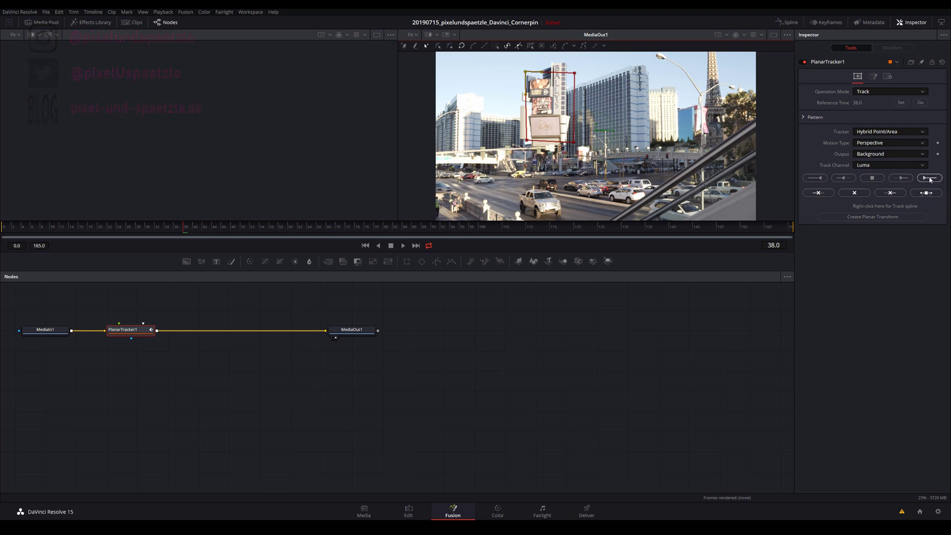
Track the billboard forward, then step around frame 38 to check the track.
left_click(928, 182)
left_click(930, 178)
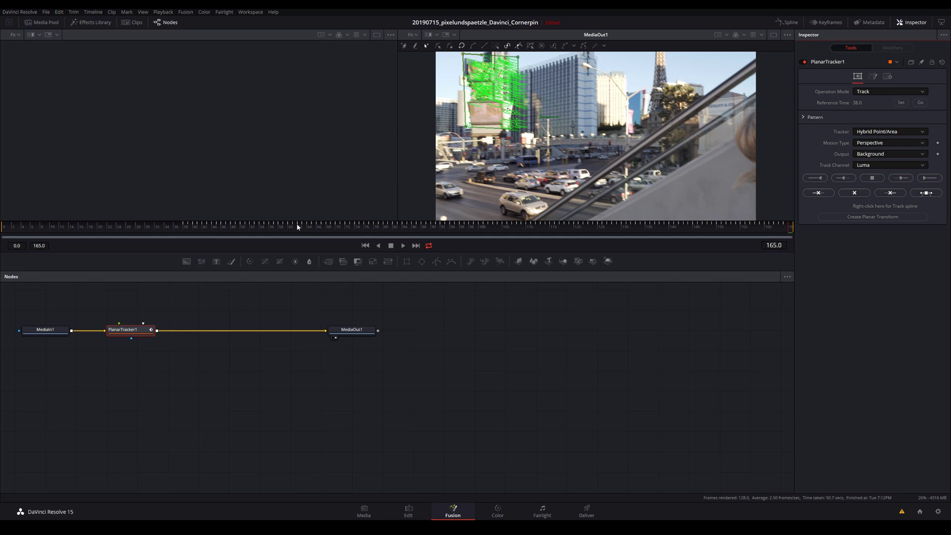
left_click(184, 228)
left_click(187, 229)
left_click(184, 228)
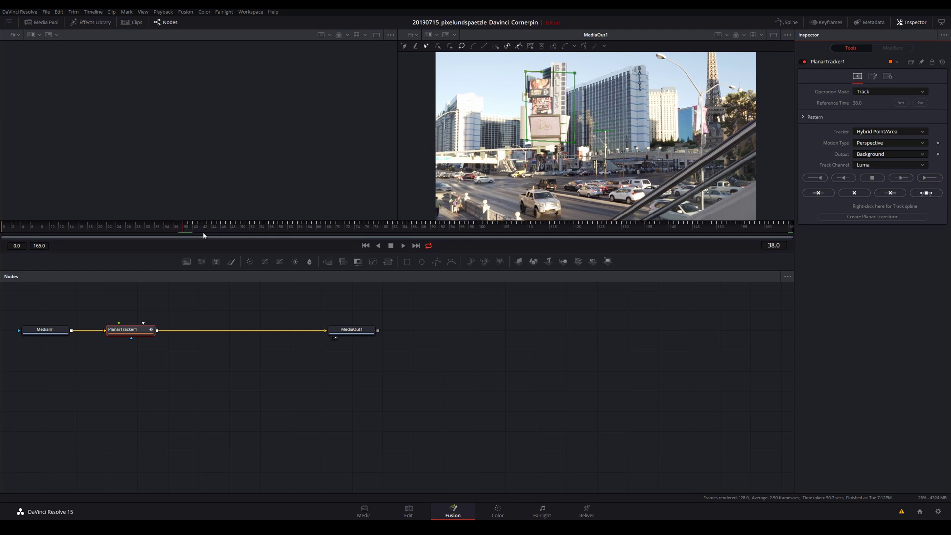
Track backward from frame 38 and stop the tracking run at frame 130.
left_click(816, 177)
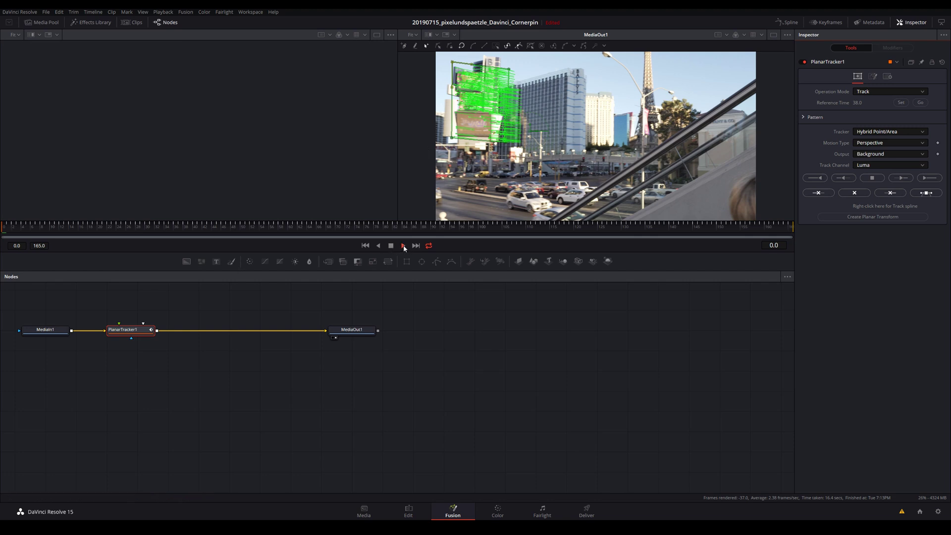
left_click(404, 246)
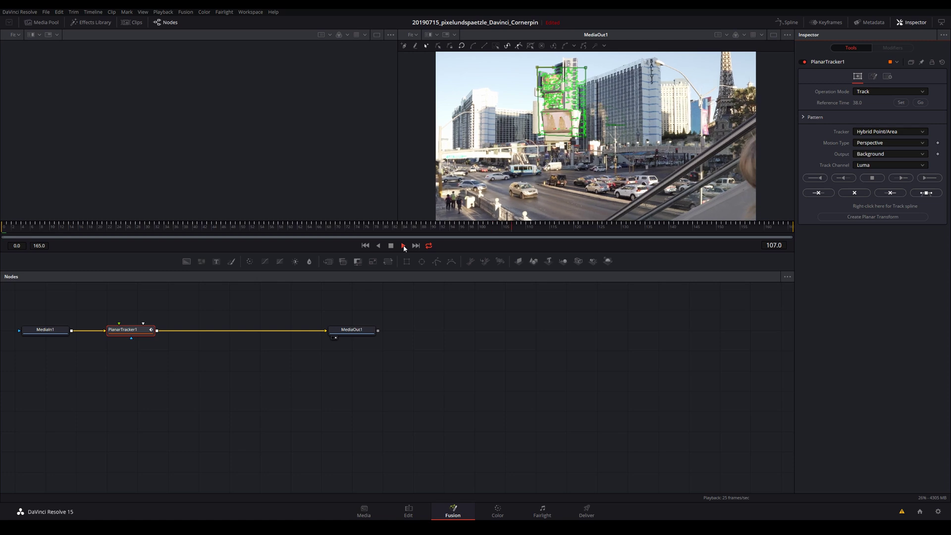
left_click(391, 246)
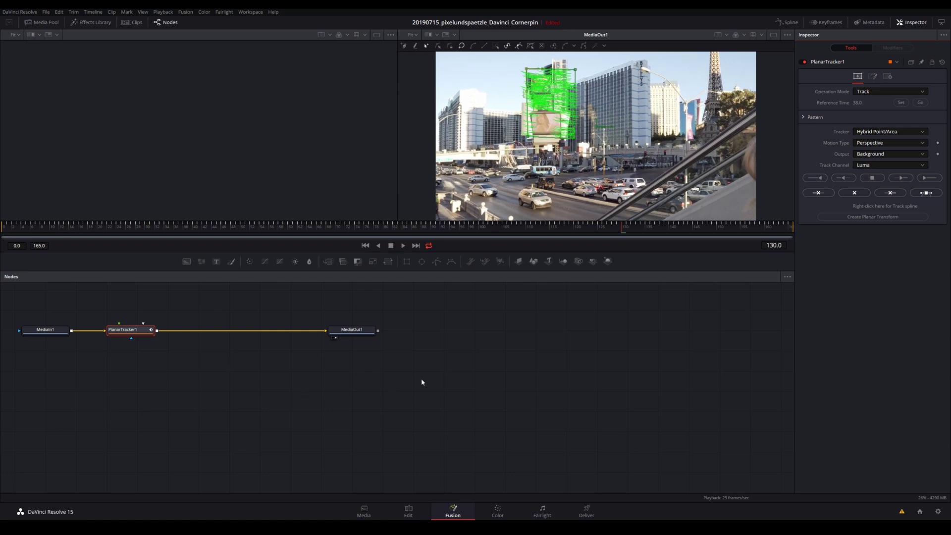
left_click_drag(402, 378, 437, 417)
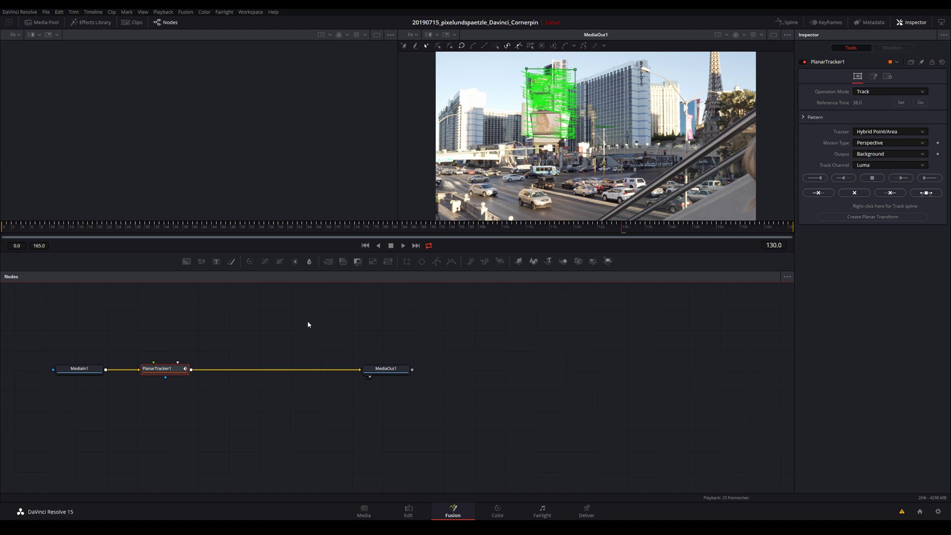
Change PlanarTracker1's Operation Mode from Track to Corner Pin.
left_click(867, 92)
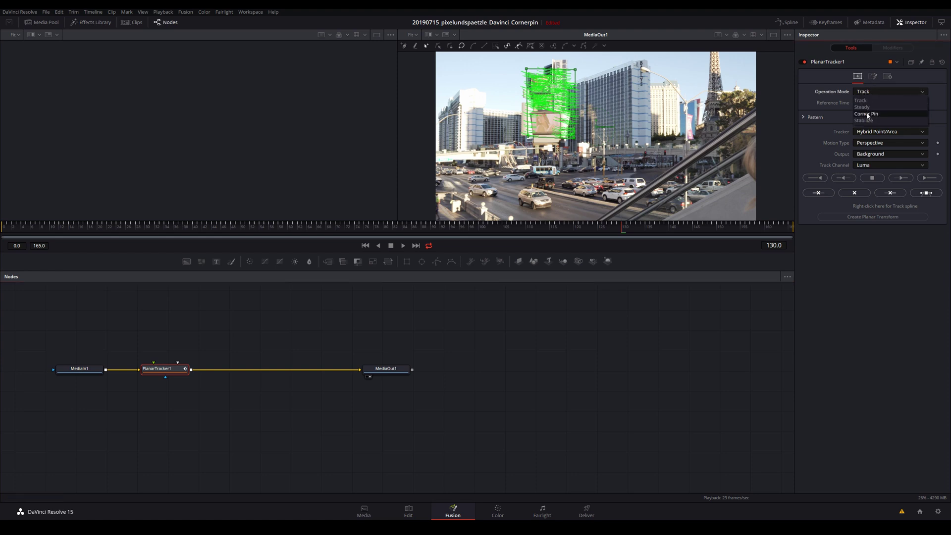
left_click(866, 114)
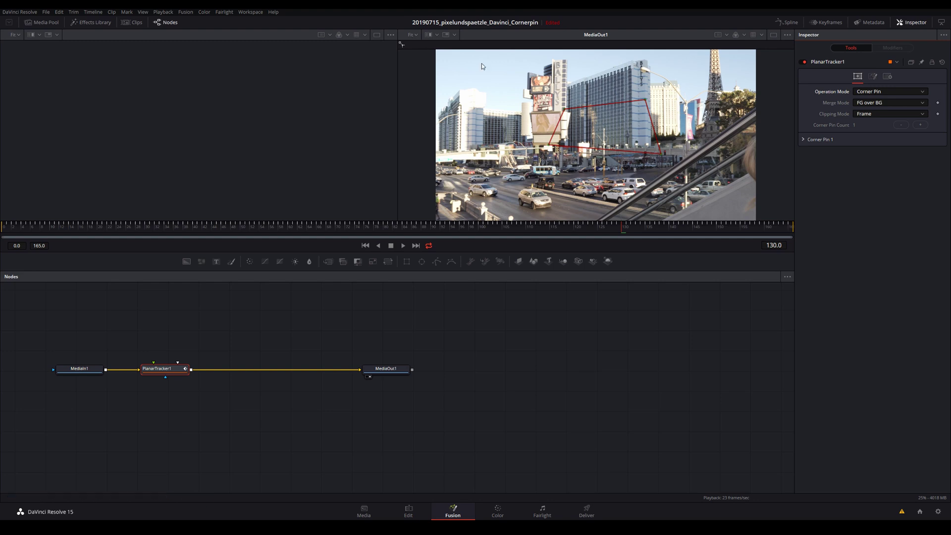
Drag the four corner-pin handles roughly onto the billboard screen.
left_click_drag(568, 110, 526, 116)
left_click_drag(551, 145, 534, 135)
left_click_drag(661, 156, 562, 133)
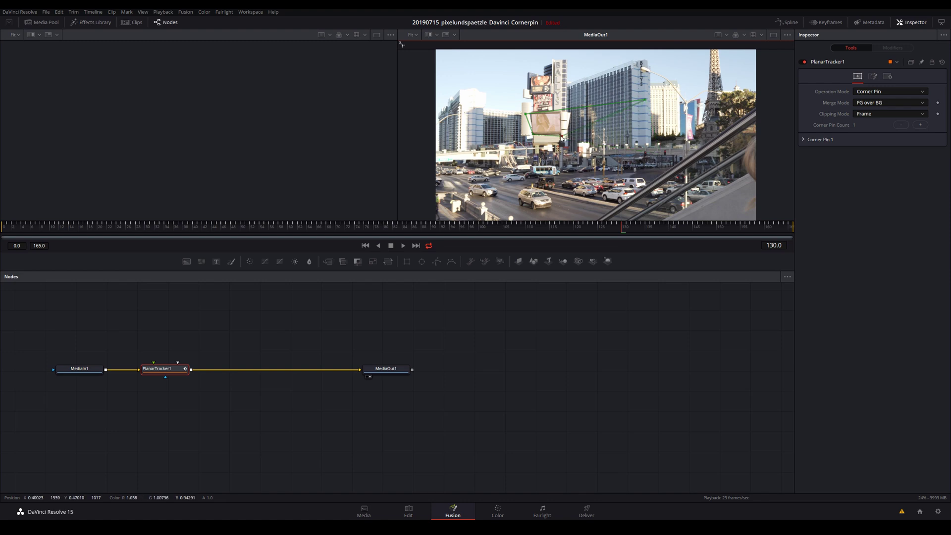
left_click_drag(646, 100, 559, 112)
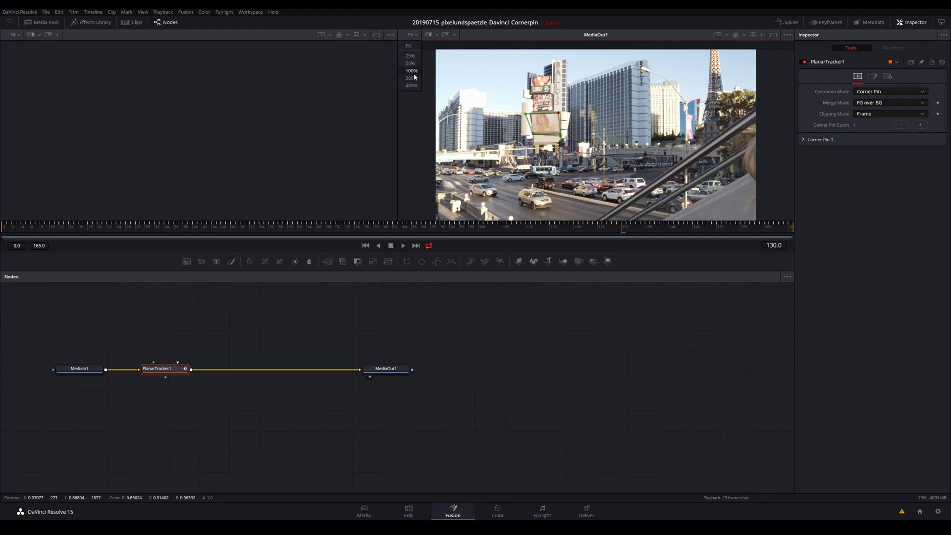
At 100% zoom, refine all four corner-pin handles to the screen edges.
key("ctrl+1")
scroll(620, 158, "left", 5)
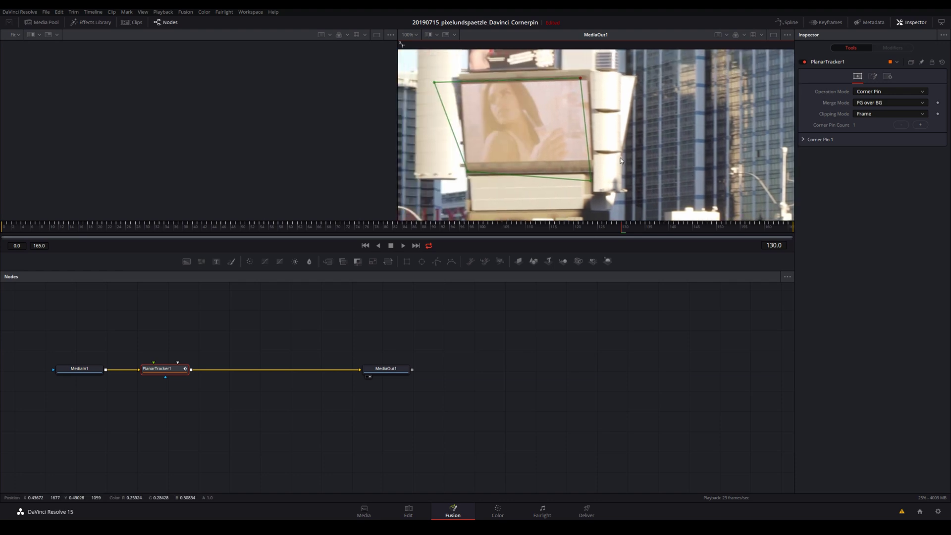
left_click_drag(453, 93, 480, 95)
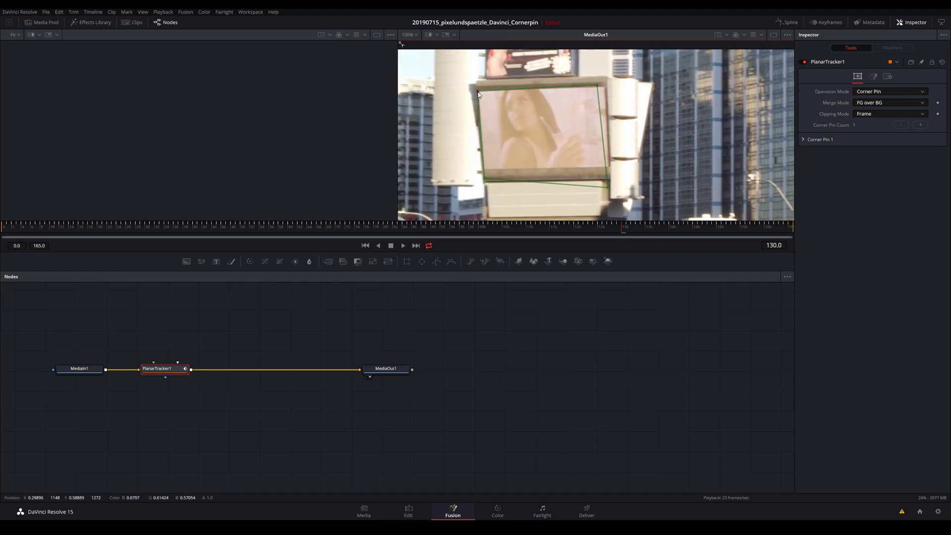
left_click_drag(484, 179, 484, 172)
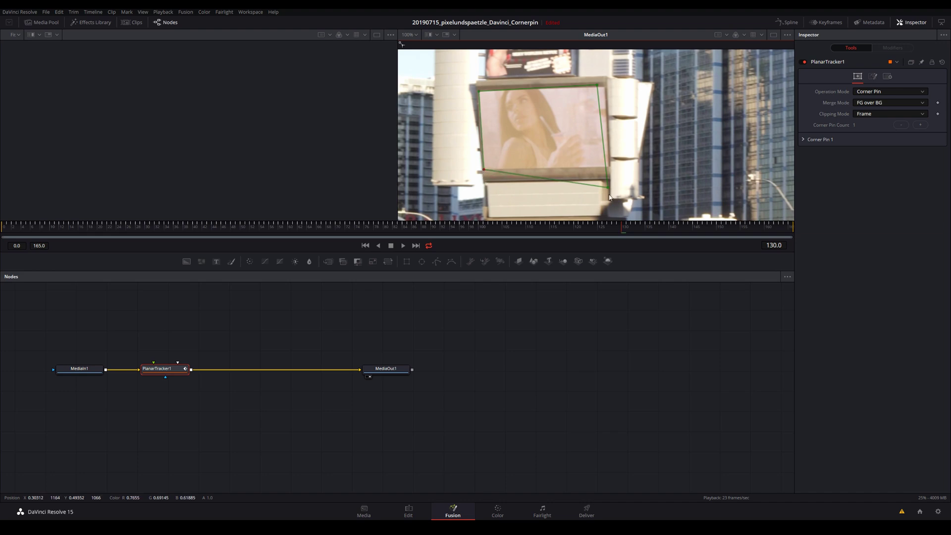
left_click_drag(604, 187, 609, 168)
left_click_drag(598, 85, 604, 88)
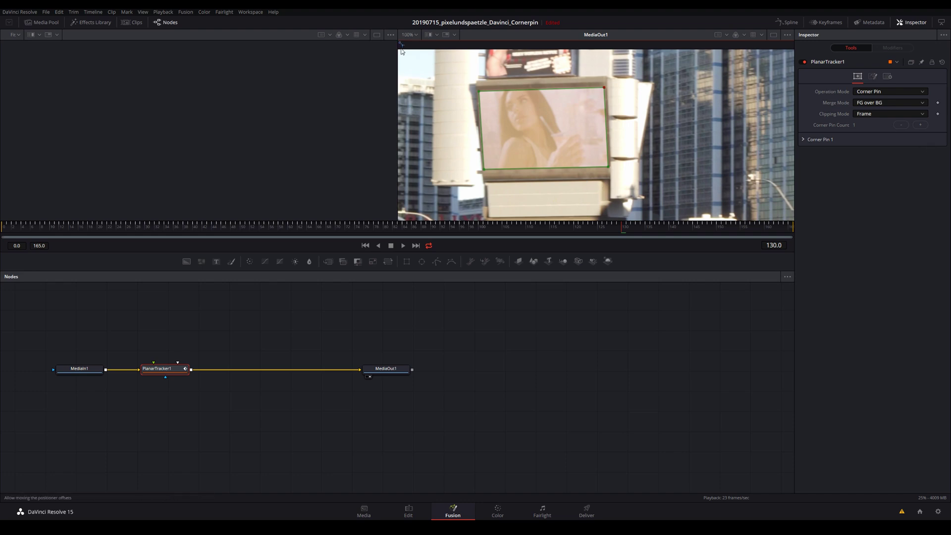
Fit the viewer and play back to check the pinned billboard, stopping at frame 54.
left_click(410, 35)
left_click(415, 54)
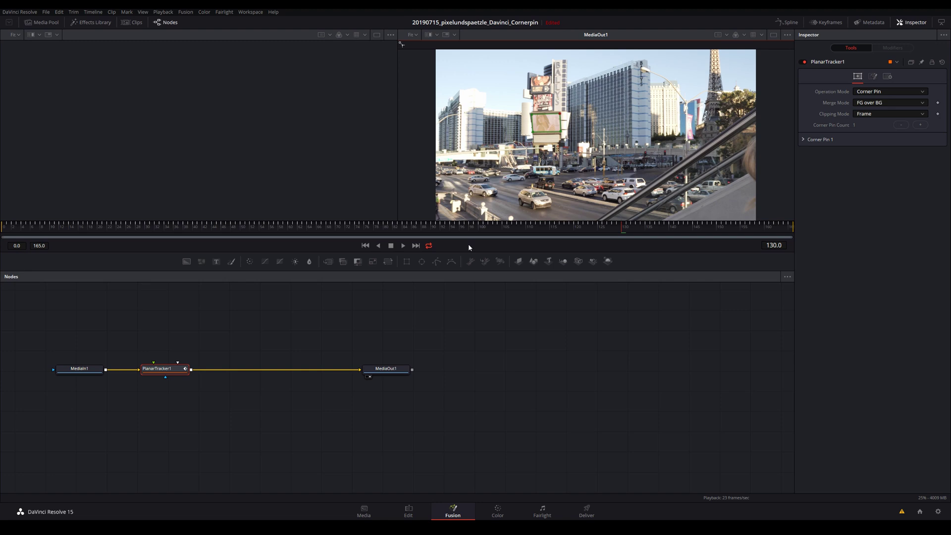
key("space")
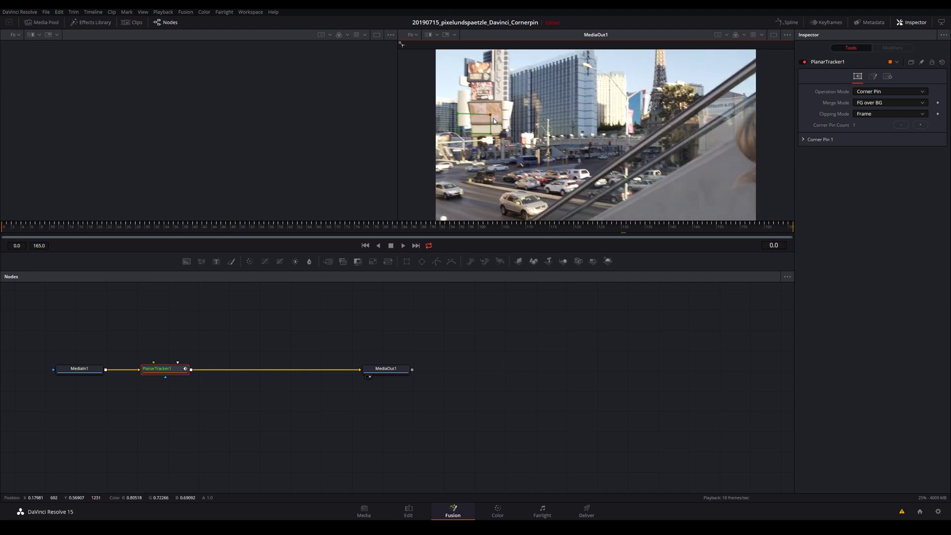
key("space")
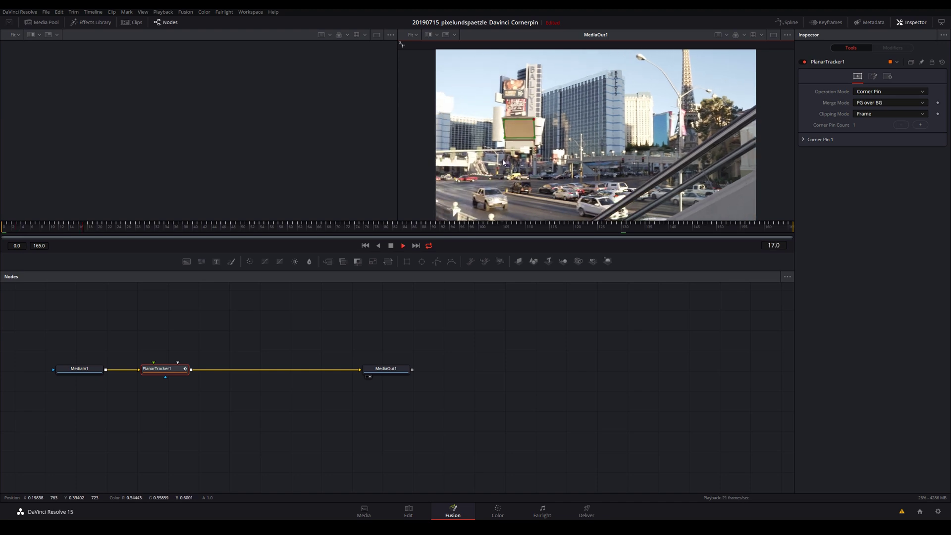
key("space")
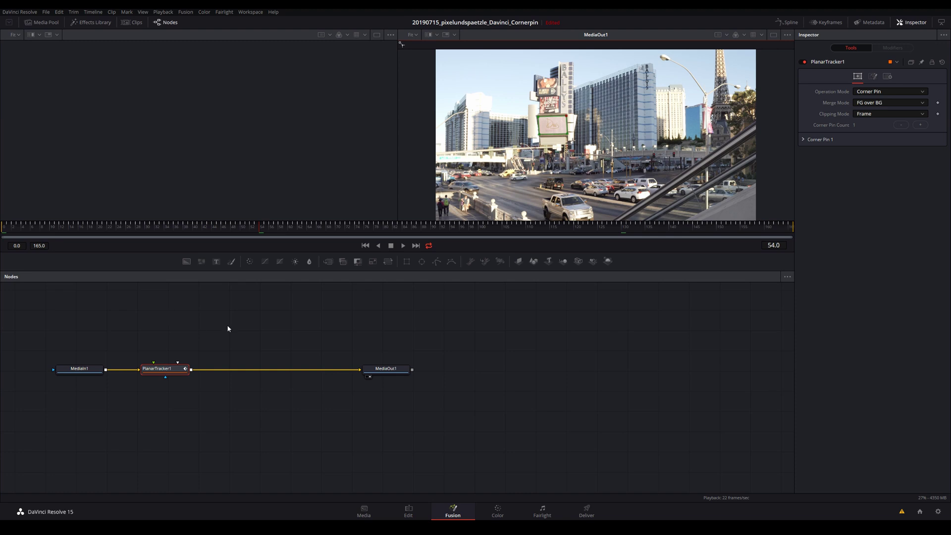
left_click(42, 23)
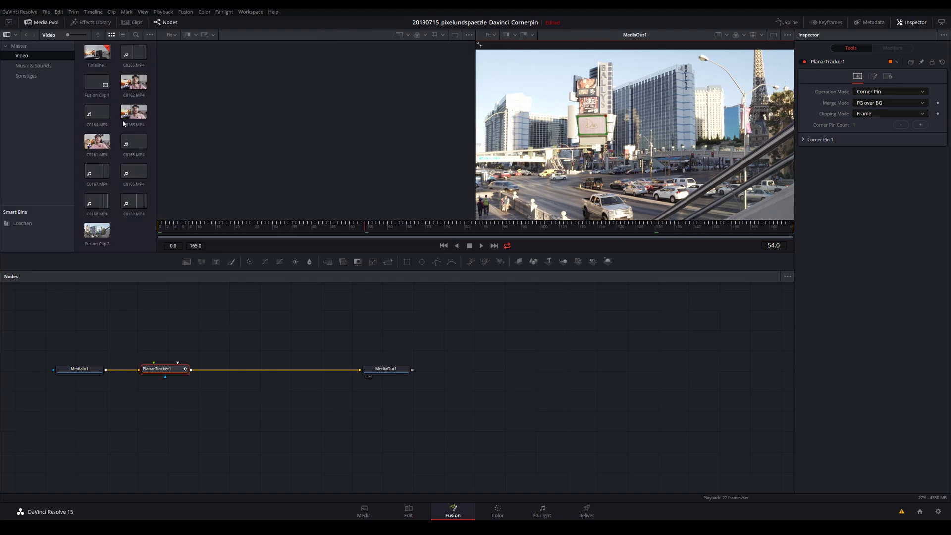
Add the intro clip from the Master bin as MediaIn2 and connect it to PlanarTracker1's corner-pin input.
left_click(20, 46)
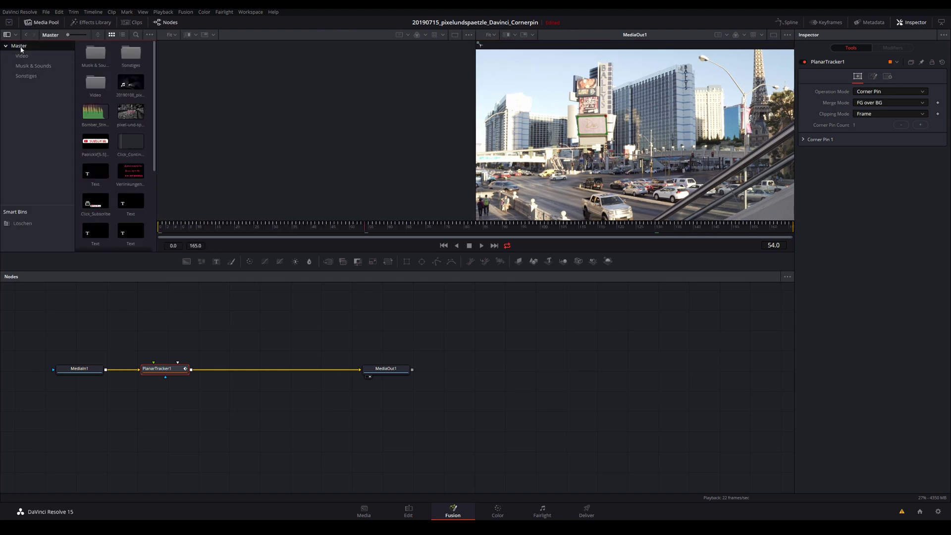
left_click_drag(130, 84, 89, 317)
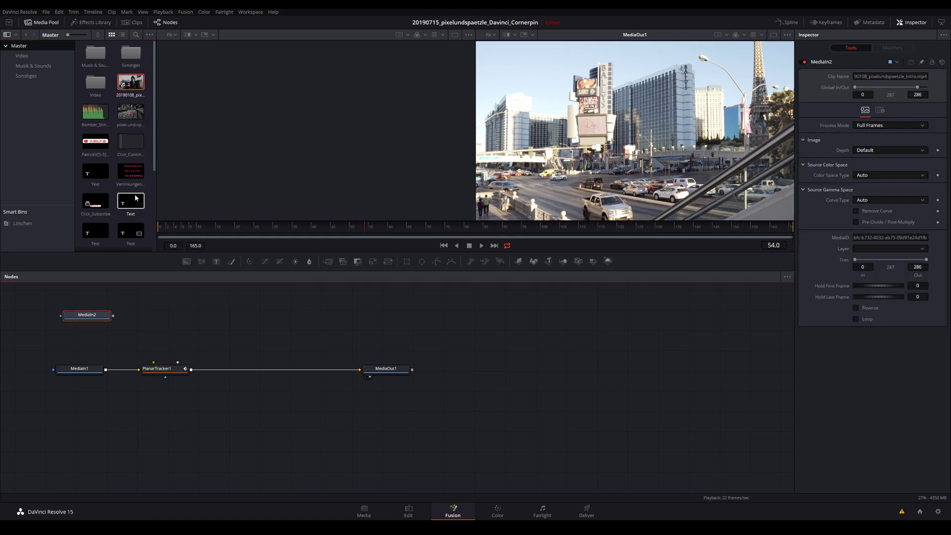
left_click(22, 56)
left_click(42, 23)
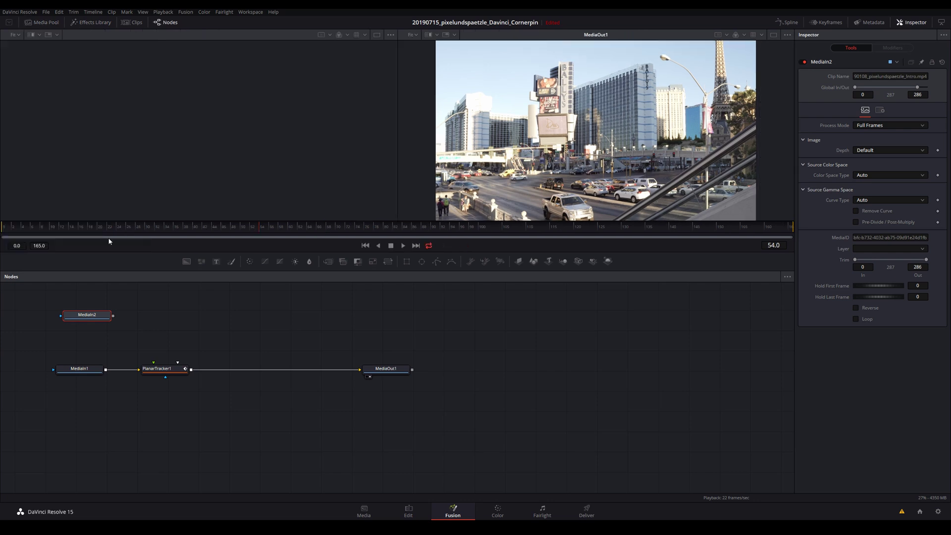
mouse_move(88, 317)
left_mouse_down()
mouse_move(75, 319)
mouse_move(155, 367)
left_mouse_up()
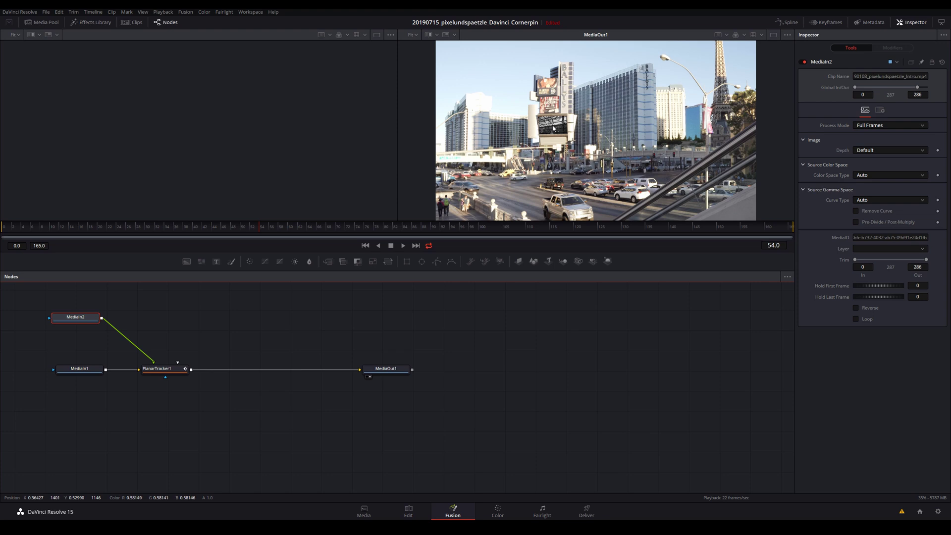
Show the MediaIn2 intro clip in the left viewer and jump to the last frame, 165.
left_click_drag(75, 317, 78, 320)
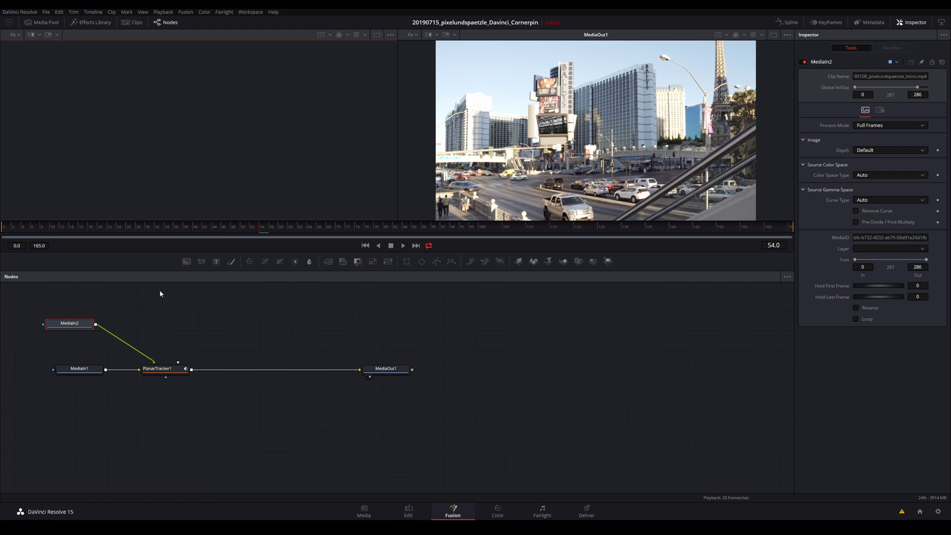
left_click(64, 330)
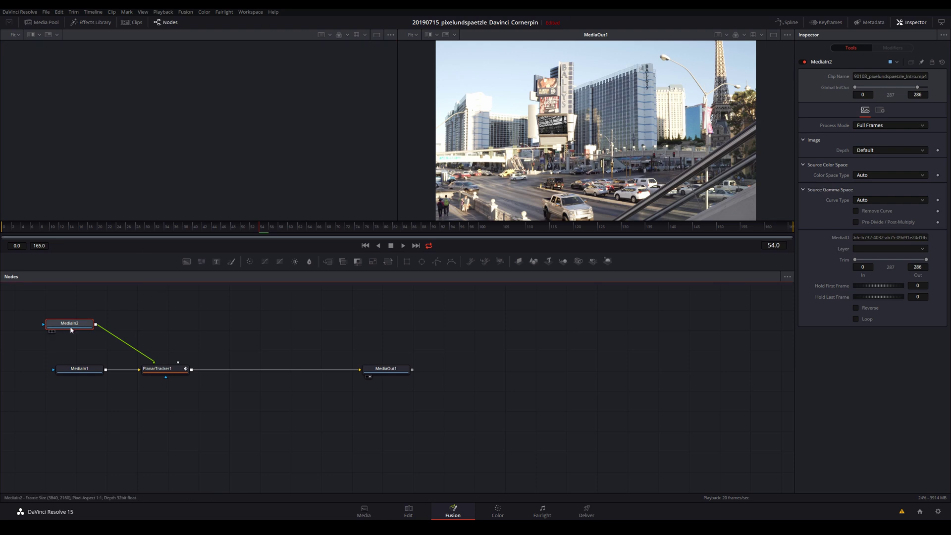
mouse_move(70, 330)
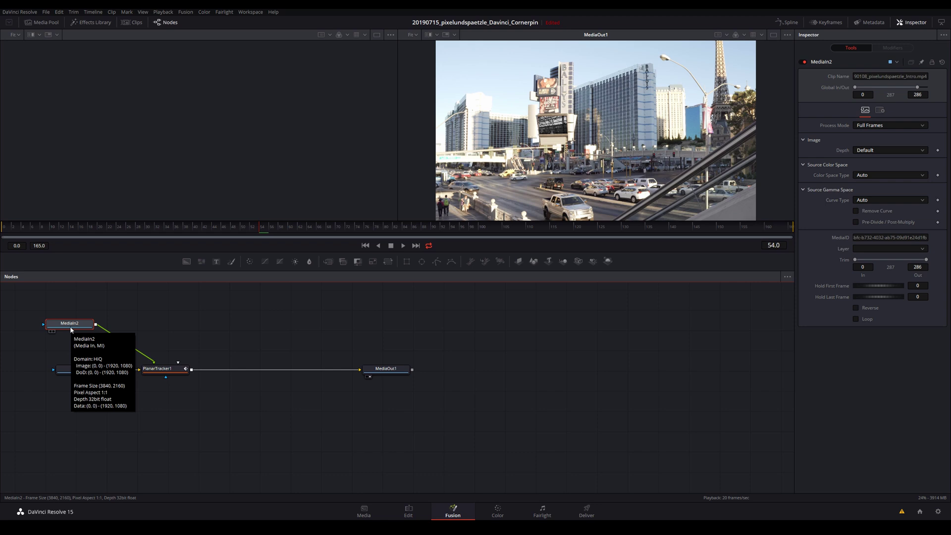
key("1")
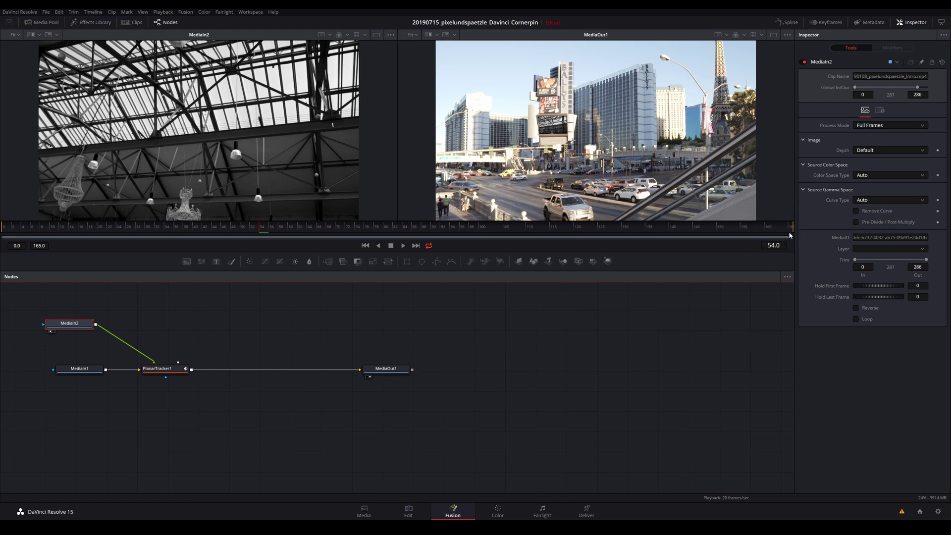
left_click(791, 234)
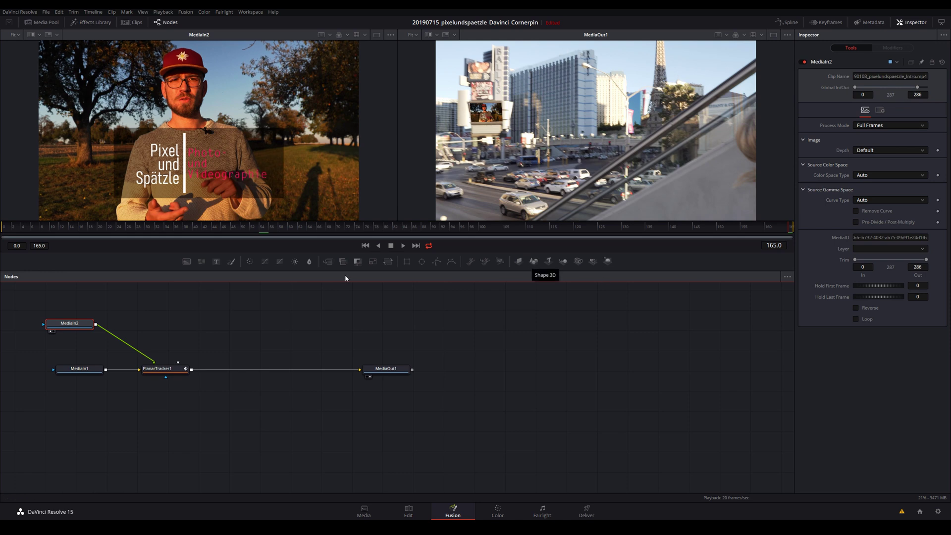
Trim the intro clip's global range to end at 163 and slide its used portion later.
left_click_drag(917, 88, 904, 88)
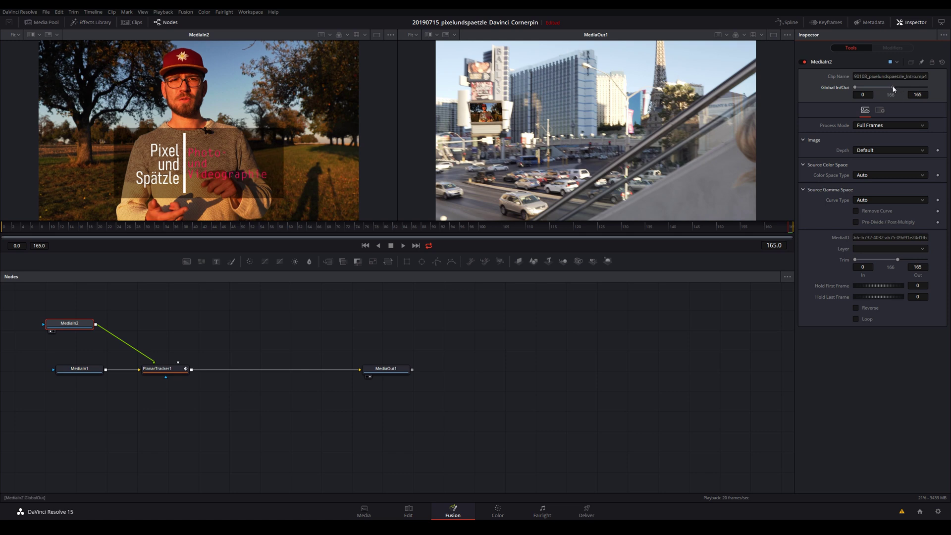
left_click_drag(894, 88, 893, 88)
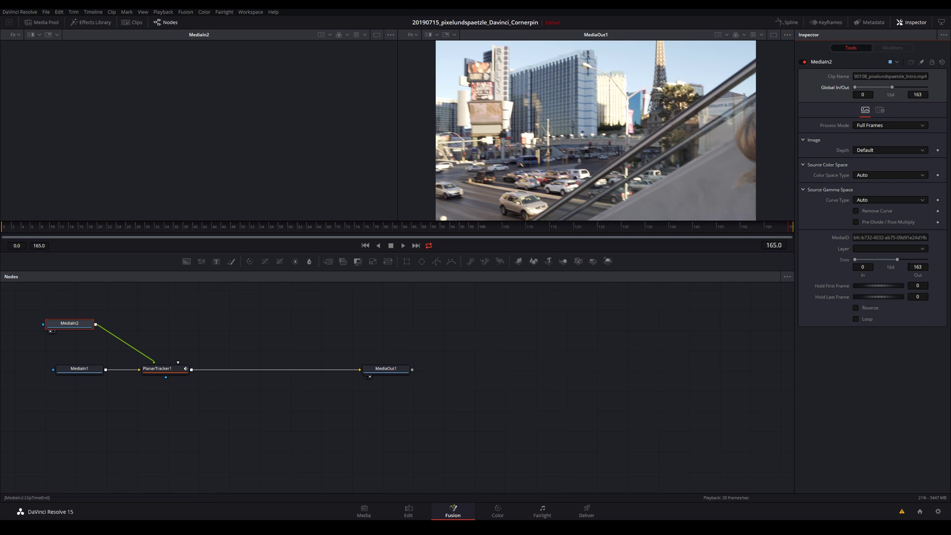
left_click_drag(878, 259, 893, 263)
Check frames 91, 151 and 161, then play the composite through from the first frame.
left_click(448, 226)
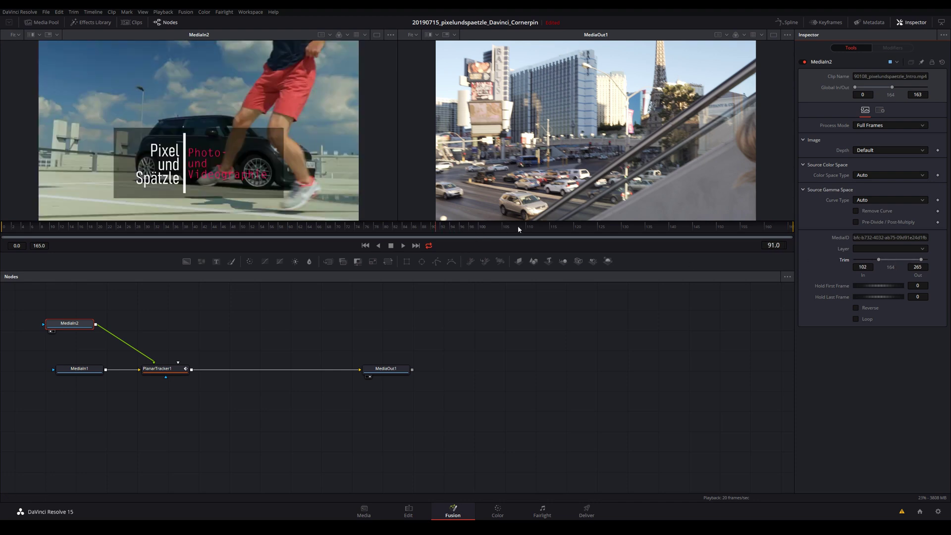
left_click(726, 229)
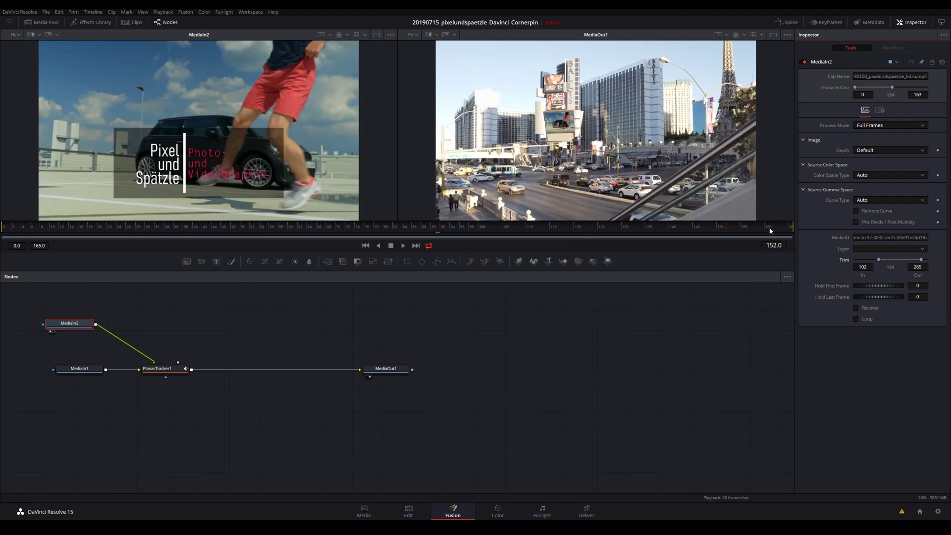
left_click(771, 231)
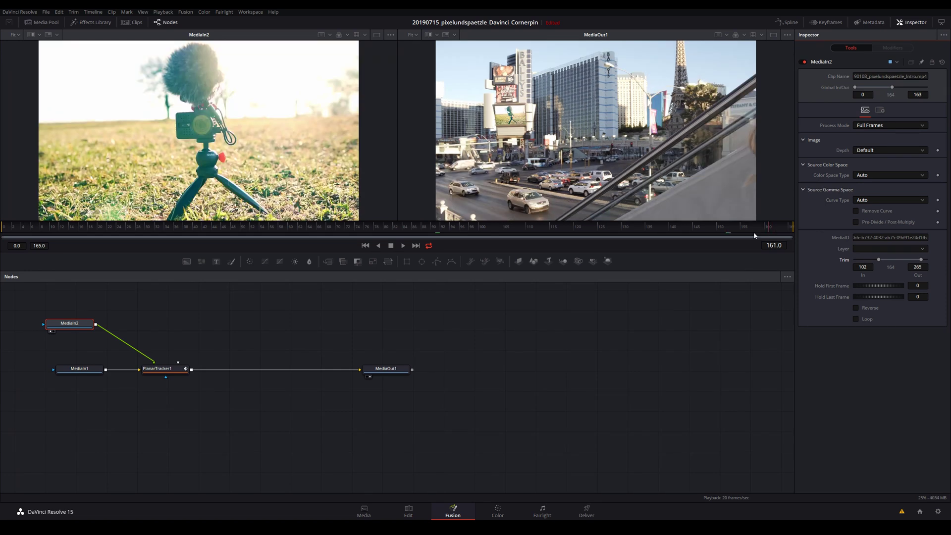
left_click(724, 230)
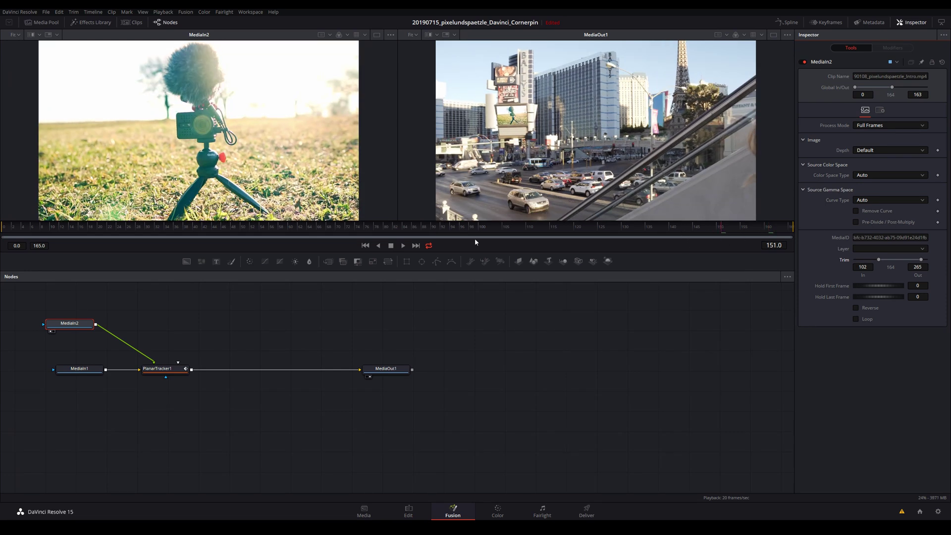
left_click(7, 227)
key("space")
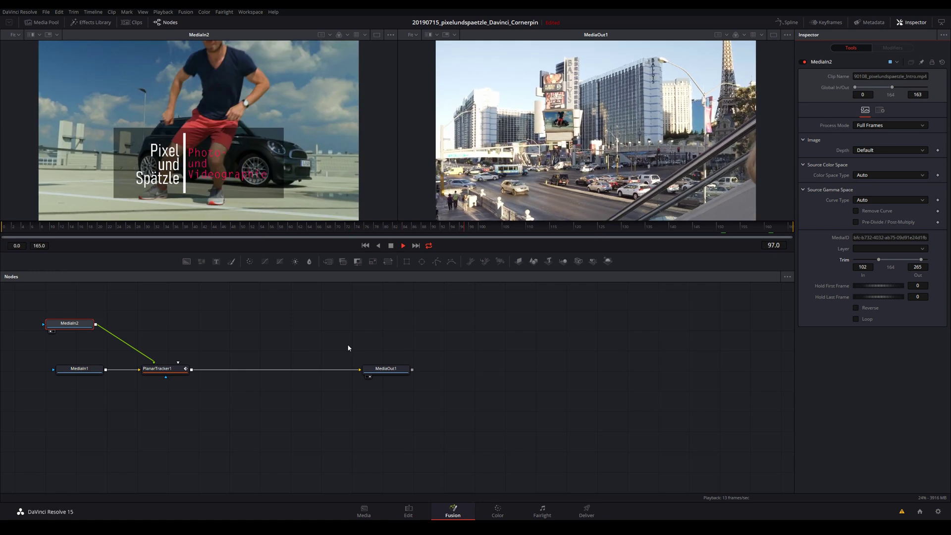
key("space")
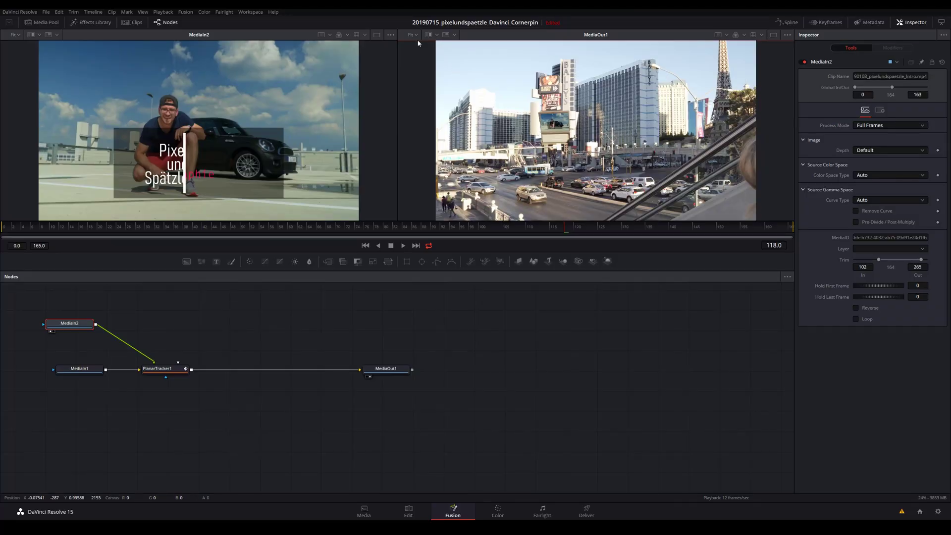
Set the MediaOut1 viewer zoom from Fit to 100%.
left_click(416, 36)
left_click(418, 72)
Centre the billboard in the output view, move PlanarTracker1 right, and select MediaIn2.
left_click_drag(471, 88, 625, 124)
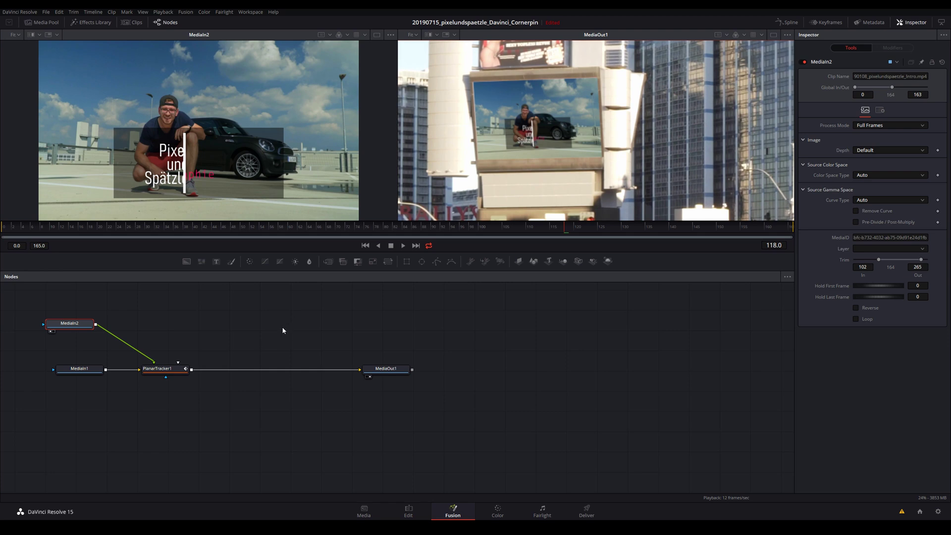
left_click_drag(163, 371, 264, 375)
left_click(75, 328)
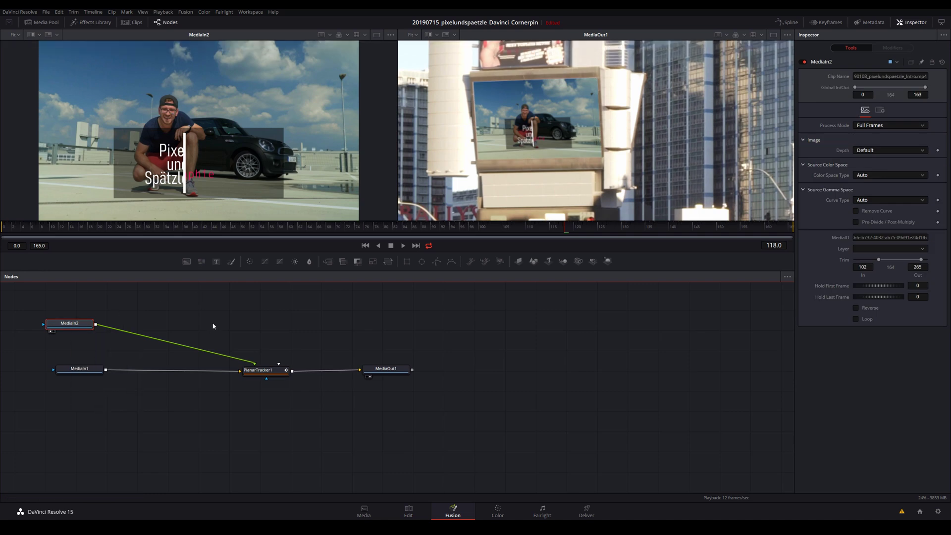
Insert a Color Corrector after MediaIn2 and keep the billboard in view.
key("shift+space")
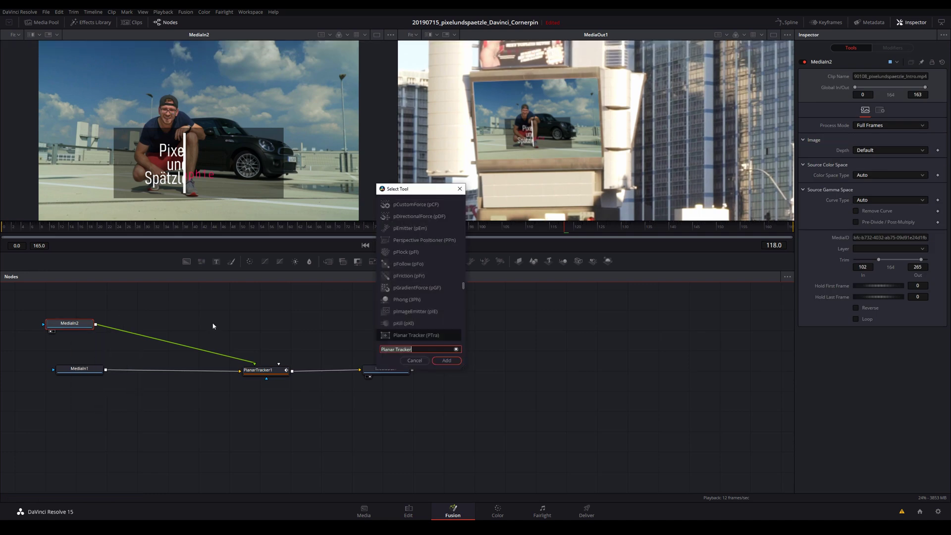
key("BackSpace")
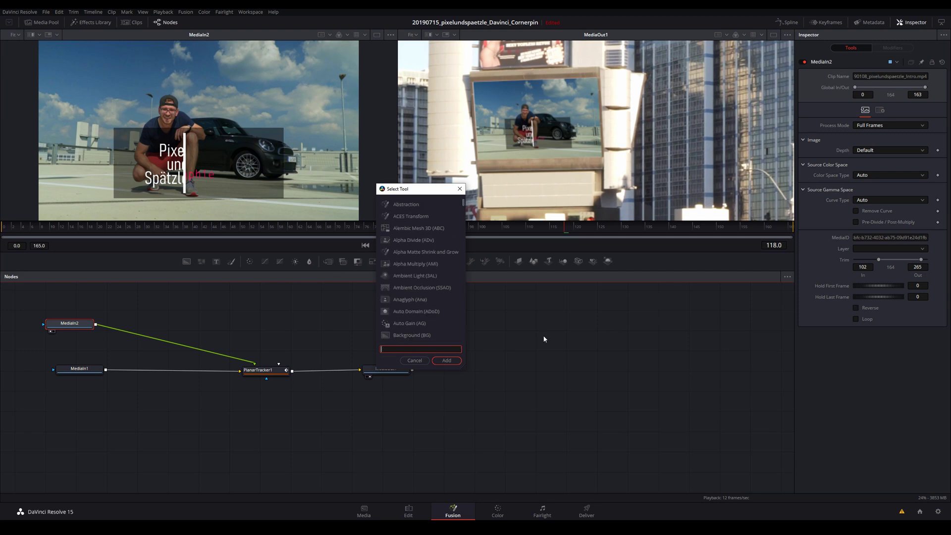
type("col")
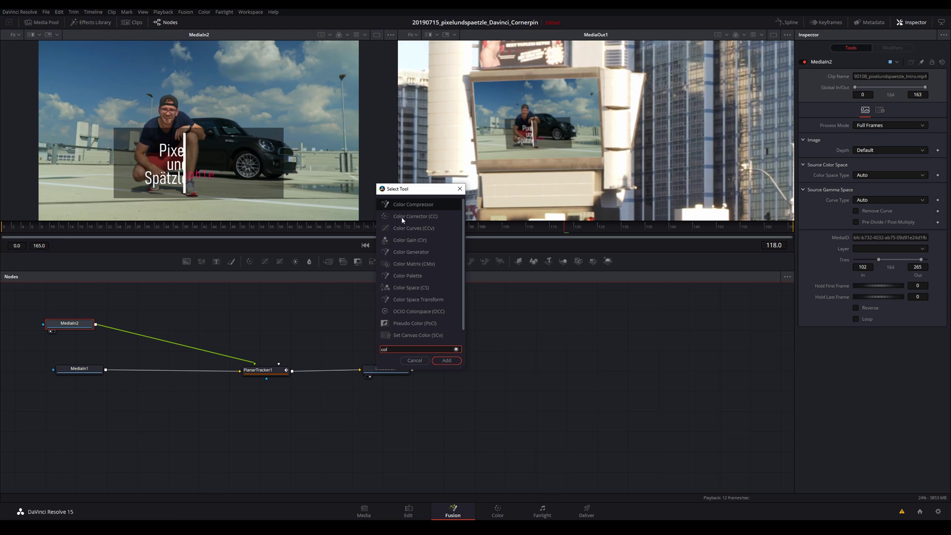
type("orcor")
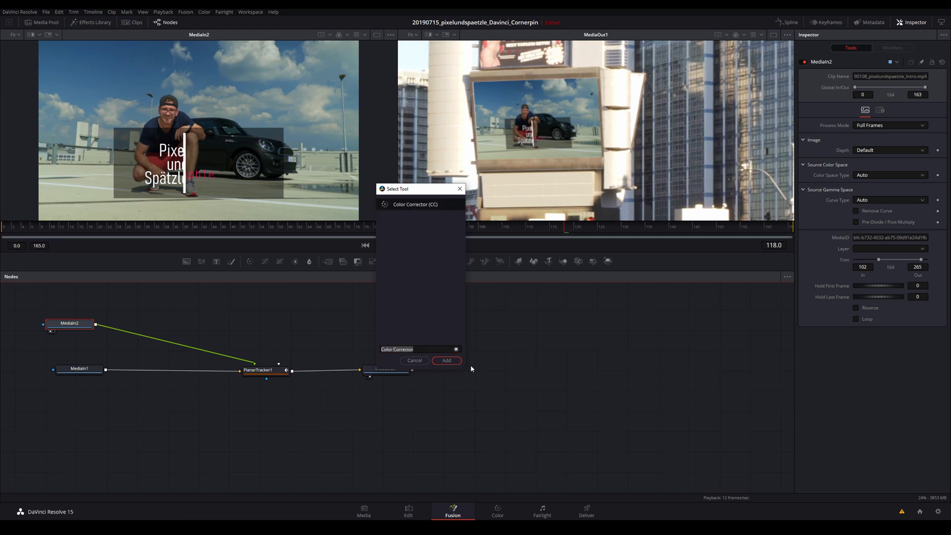
key("Return")
left_click_drag(137, 328, 140, 329)
mouse_move(645, 72)
left_mouse_down()
mouse_move(645, 170)
mouse_move(611, 71)
mouse_move(677, 115)
mouse_move(613, 94)
mouse_move(625, 98)
left_mouse_up()
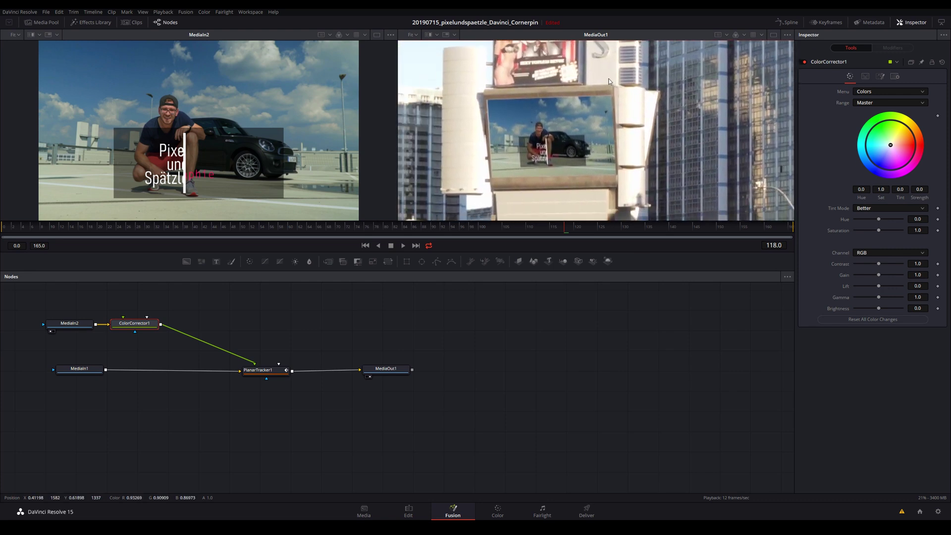
Set Master Contrast 0.95 and Gamma 1.13, then Midtones Gain 0.86, Lift 0.1, Brightness 0.1.
left_click_drag(879, 263, 875, 264)
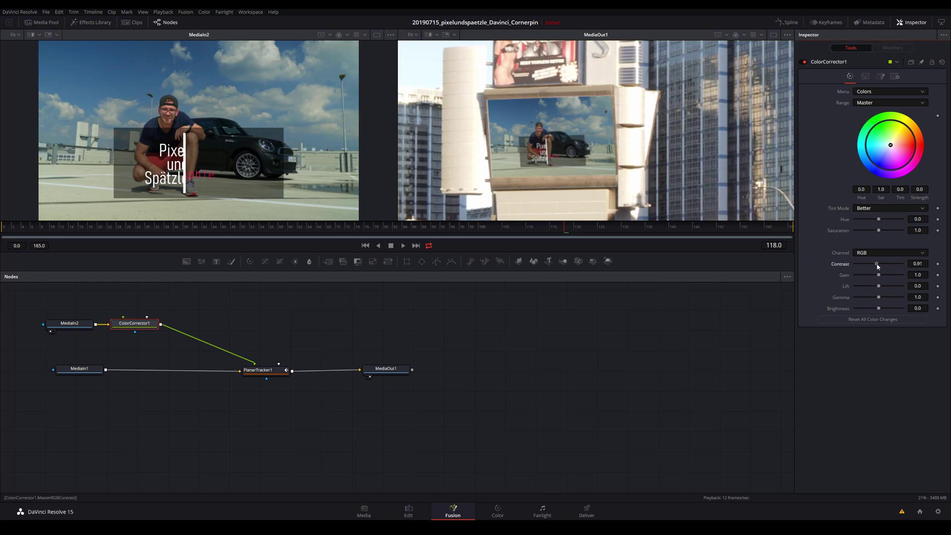
left_click_drag(878, 299, 882, 299)
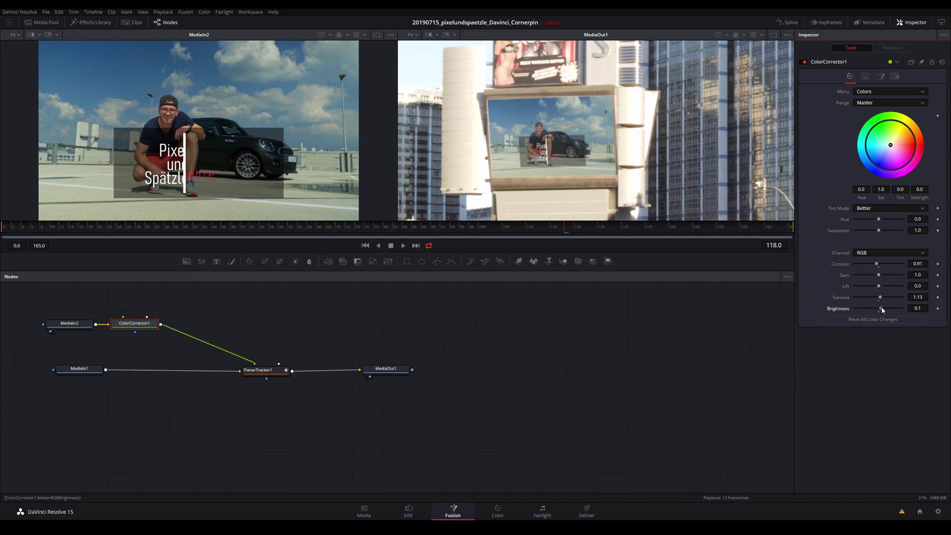
left_click(873, 105)
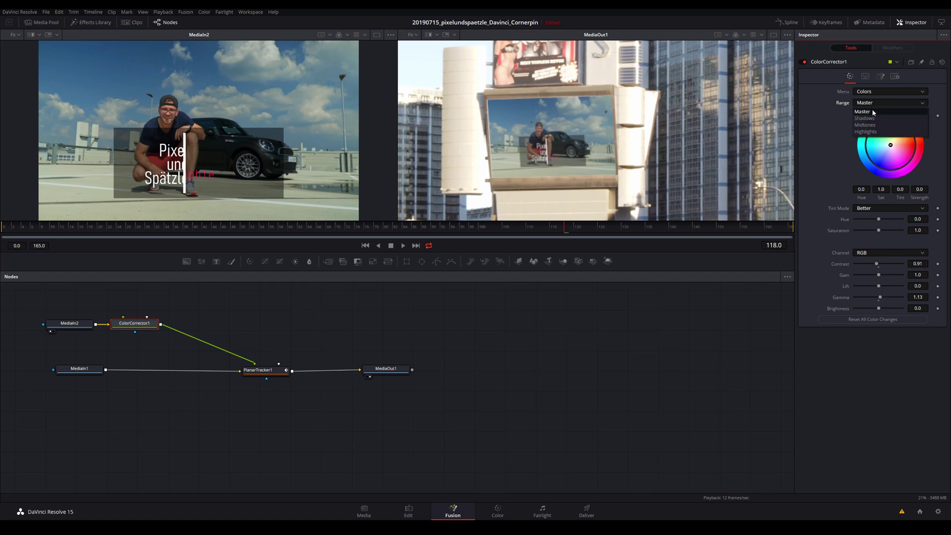
left_click(870, 125)
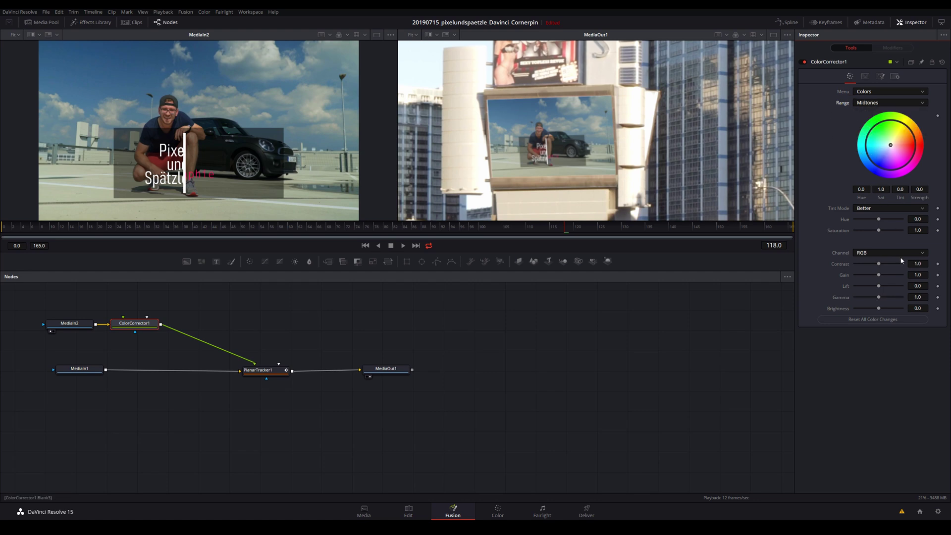
left_click_drag(879, 265, 876, 275)
left_click_drag(879, 286, 882, 308)
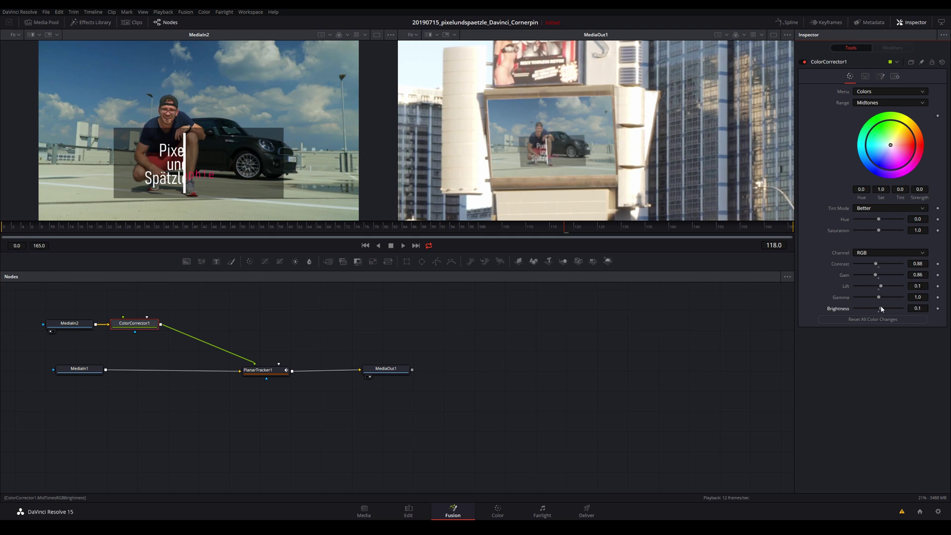
Nudge the Master colour wheel toward red and magenta, then view the billboard at 100%.
left_click(878, 103)
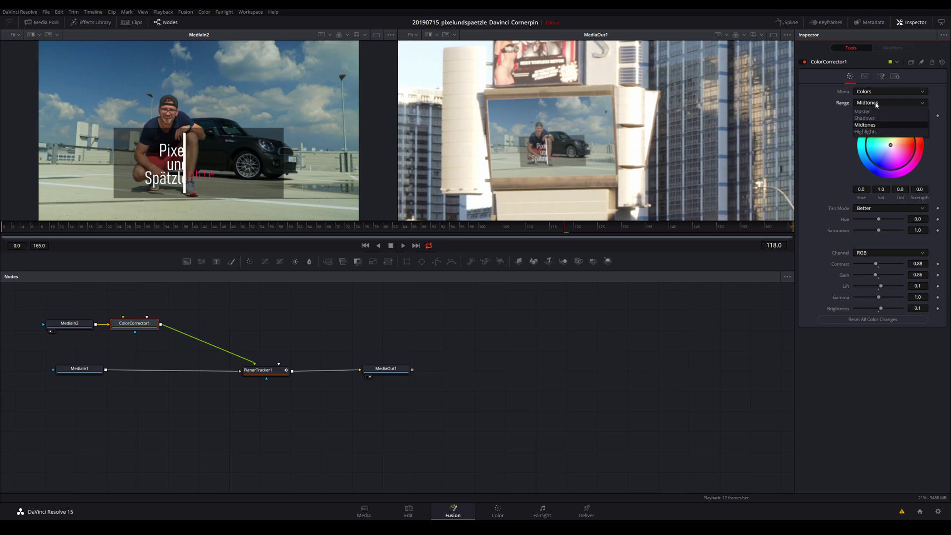
left_click(868, 116)
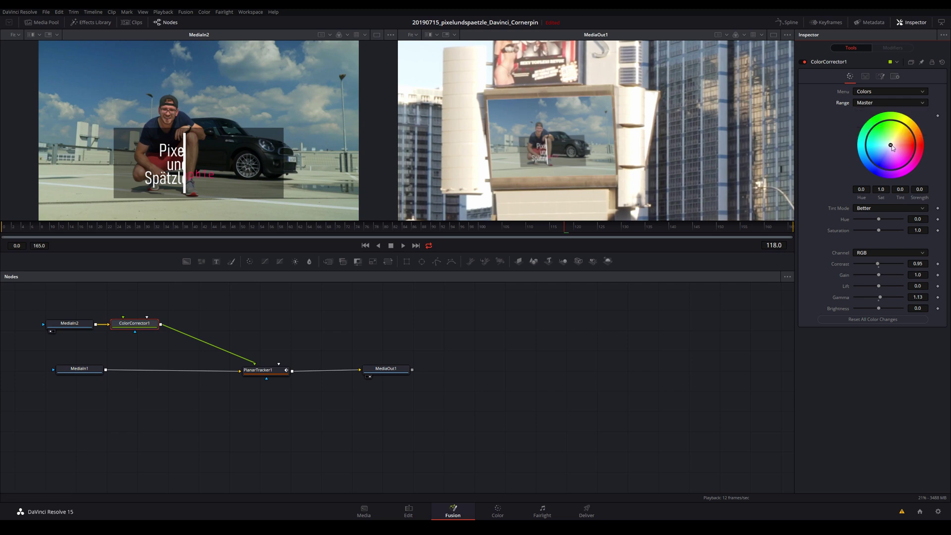
left_click_drag(891, 145, 899, 145)
left_click_drag(899, 147, 897, 143)
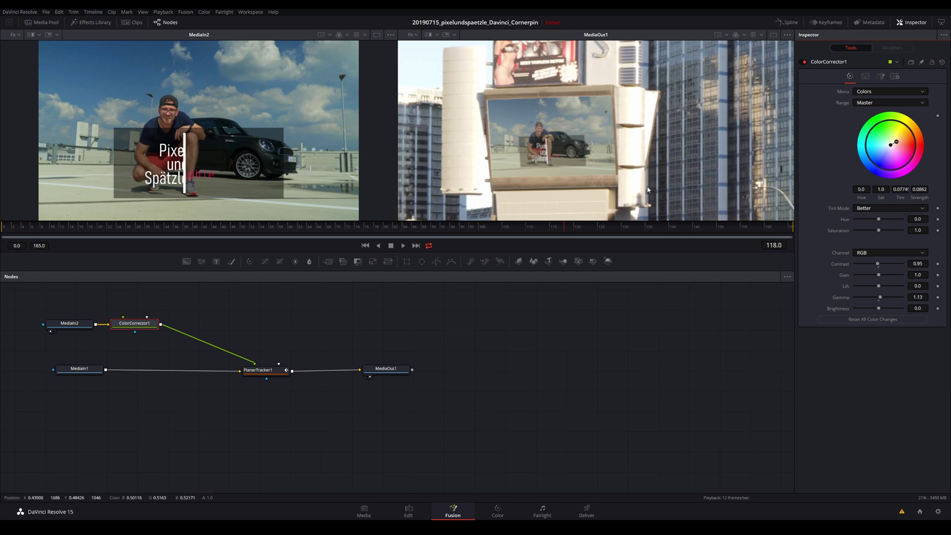
left_click(411, 35)
left_click(413, 46)
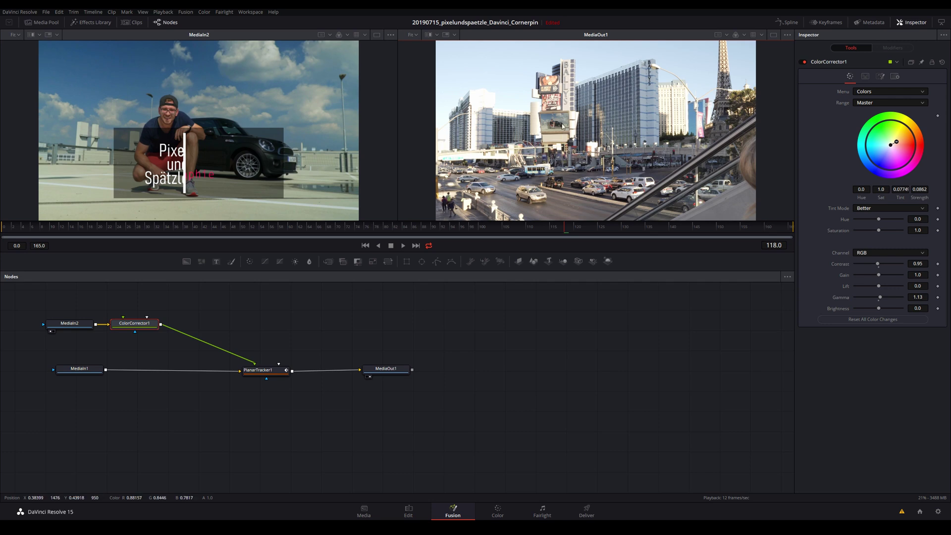
left_click(412, 34)
left_click(410, 72)
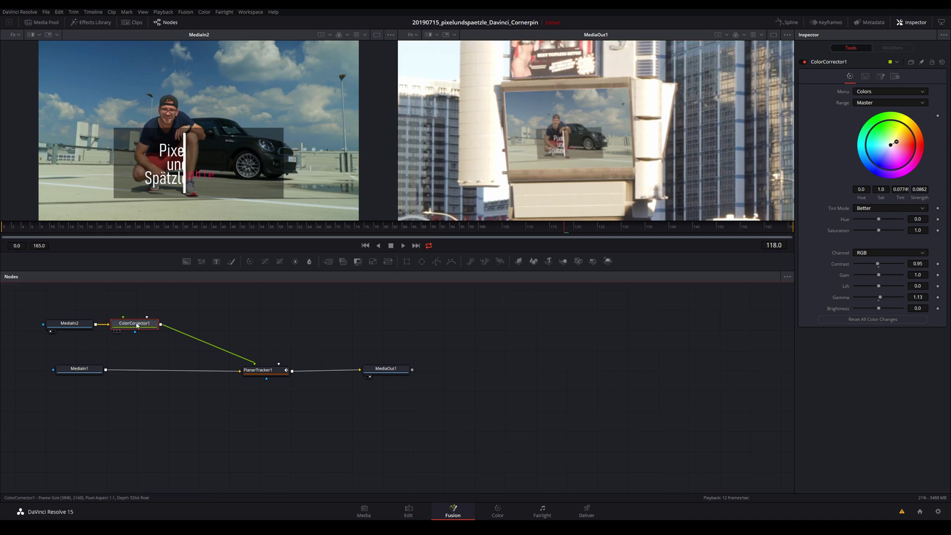
Add a Blur after ColorCorrector1 with Blur Size 3.1.
key("shift+space")
type("blr")
key("BackSpace")
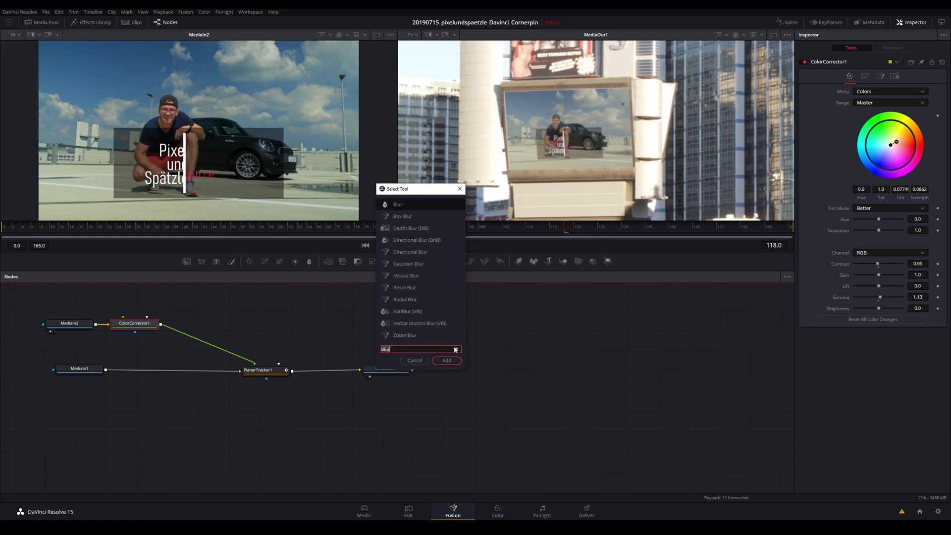
double_click(400, 228)
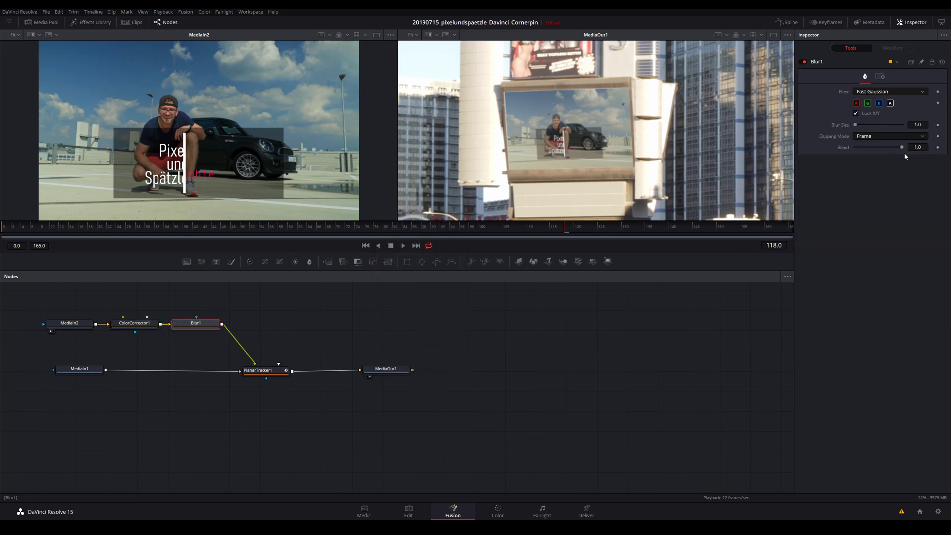
left_click_drag(856, 126, 857, 128)
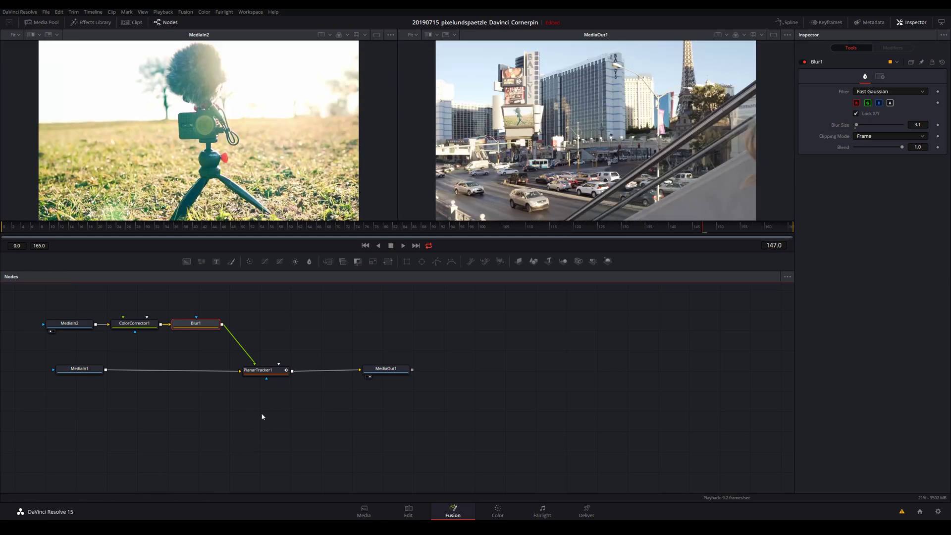
Turn on Motion Blur in PlanarTracker1's Settings.
left_click(261, 372)
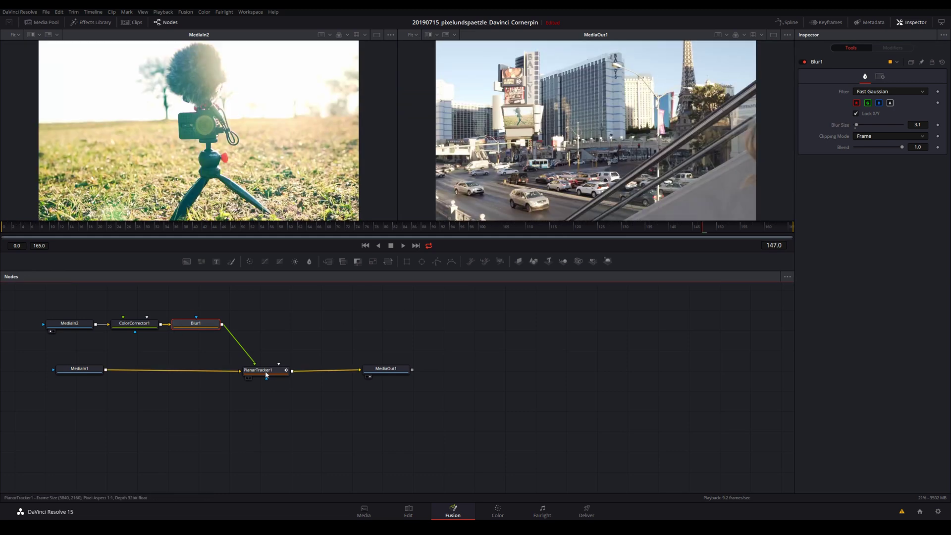
left_click(890, 77)
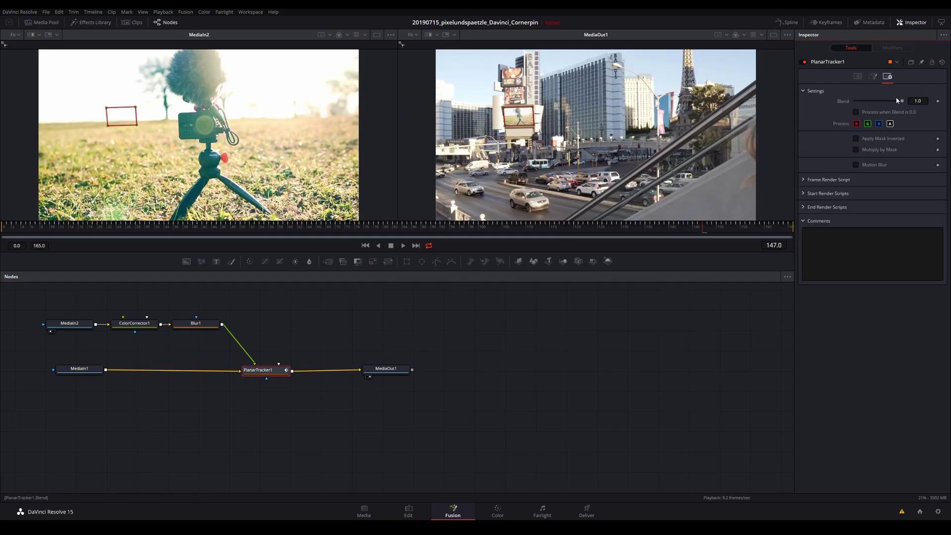
left_click(855, 164)
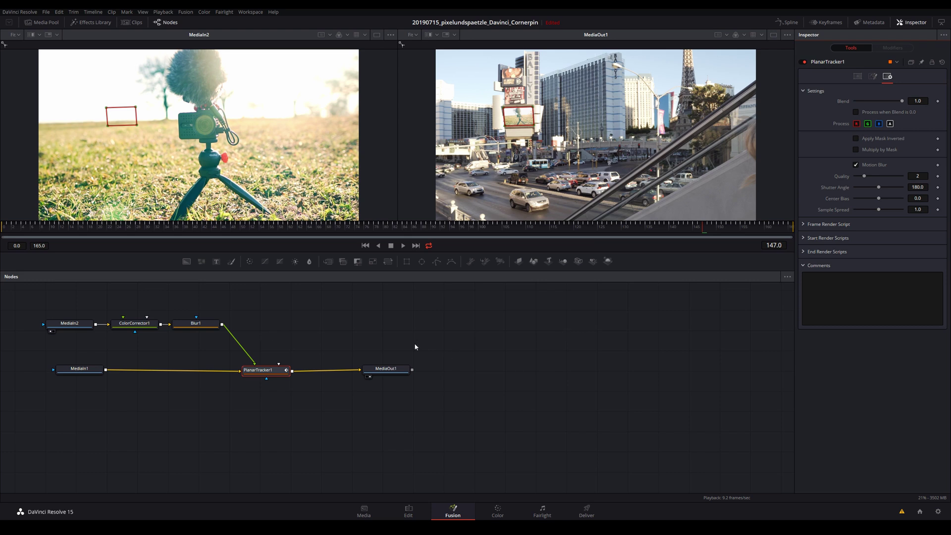
Go back to the Edit page and park inside Fusion Clip 2 to view the composite.
left_click(410, 514)
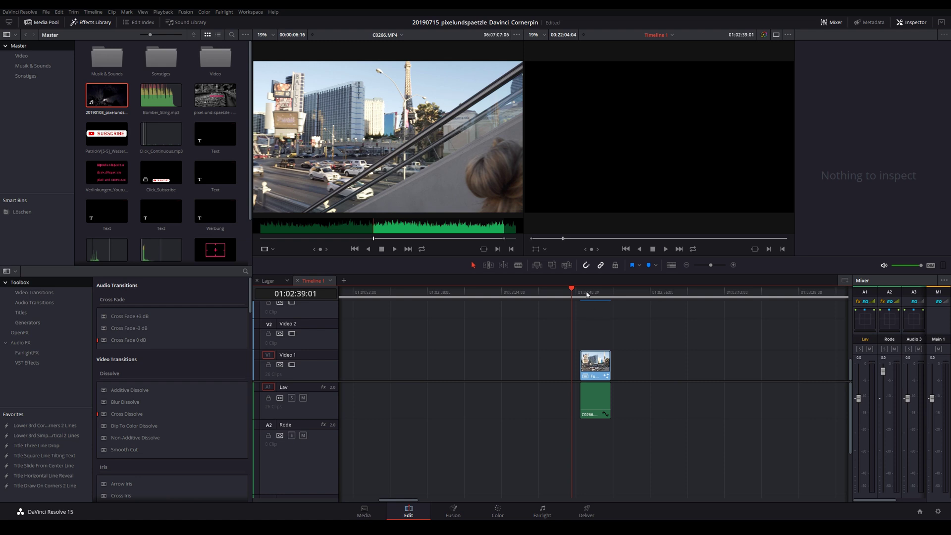
key("Down")
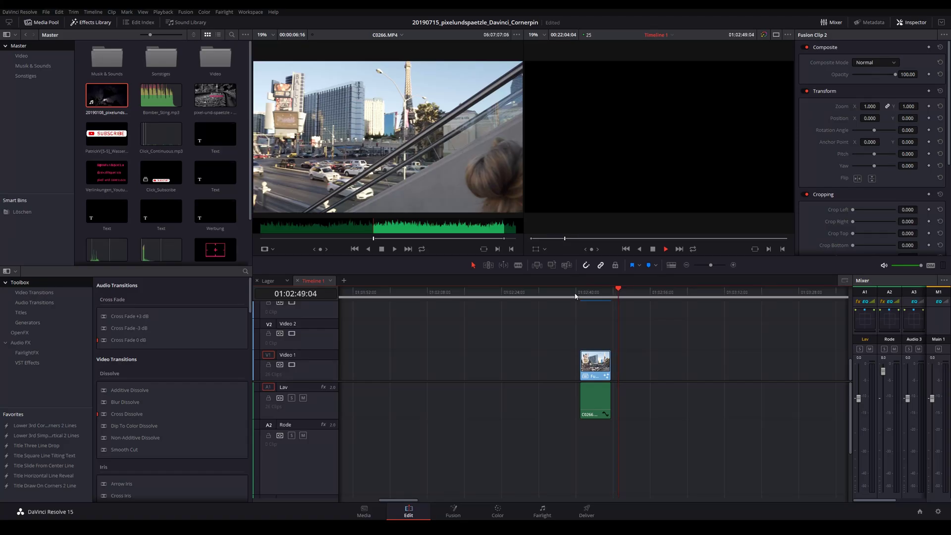
left_click(593, 295)
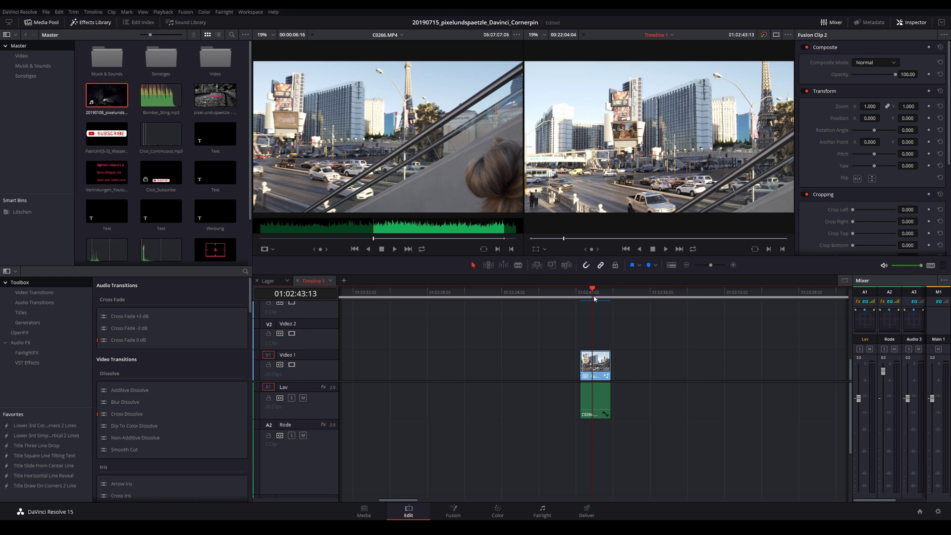